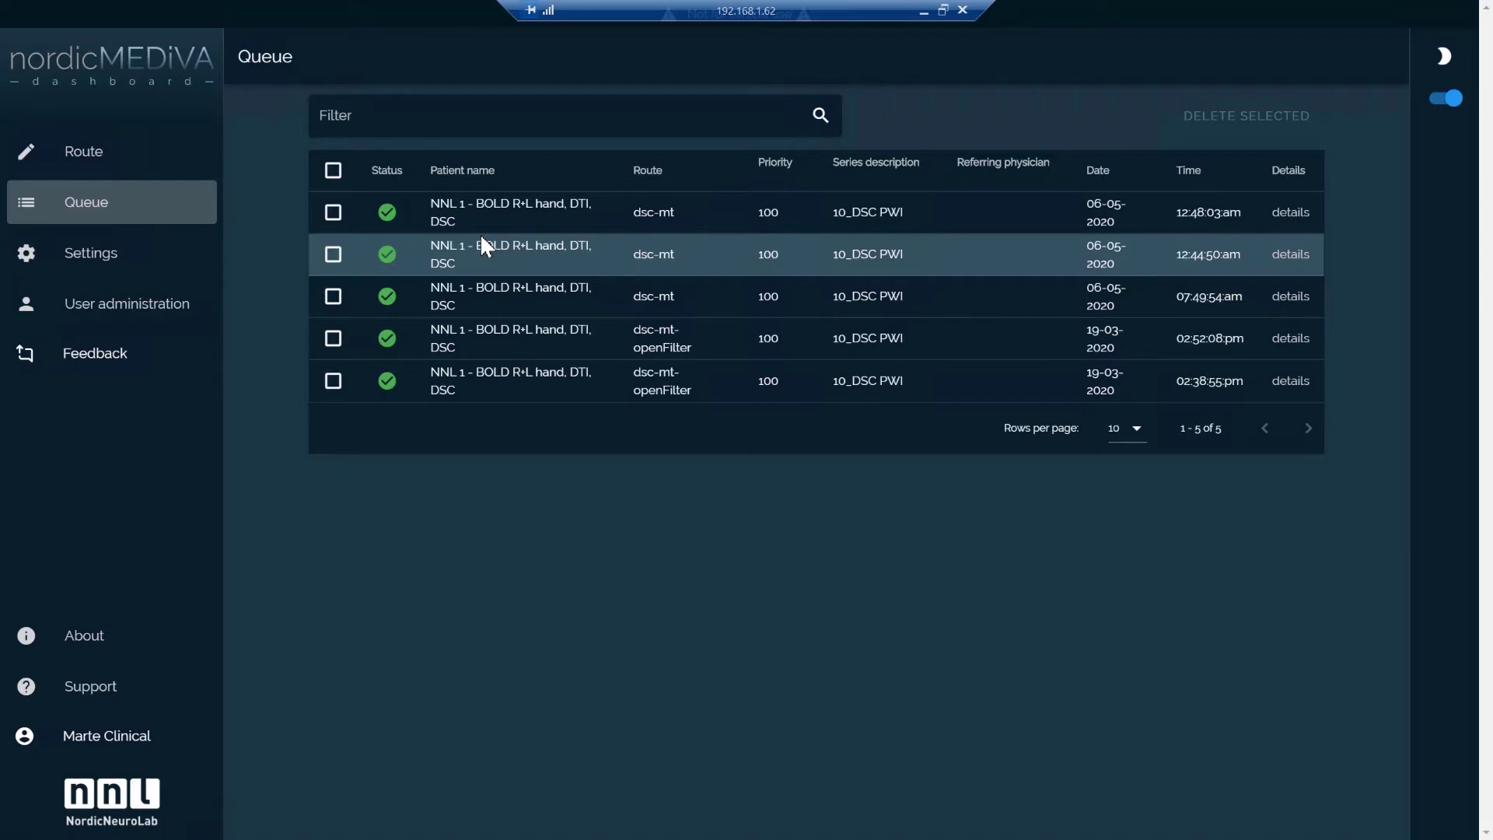
# Step: Switch to nordicICE and expand the NNL 1 patient's study in the database to list its series
pyautogui.hotkey('alt', 'Tab')
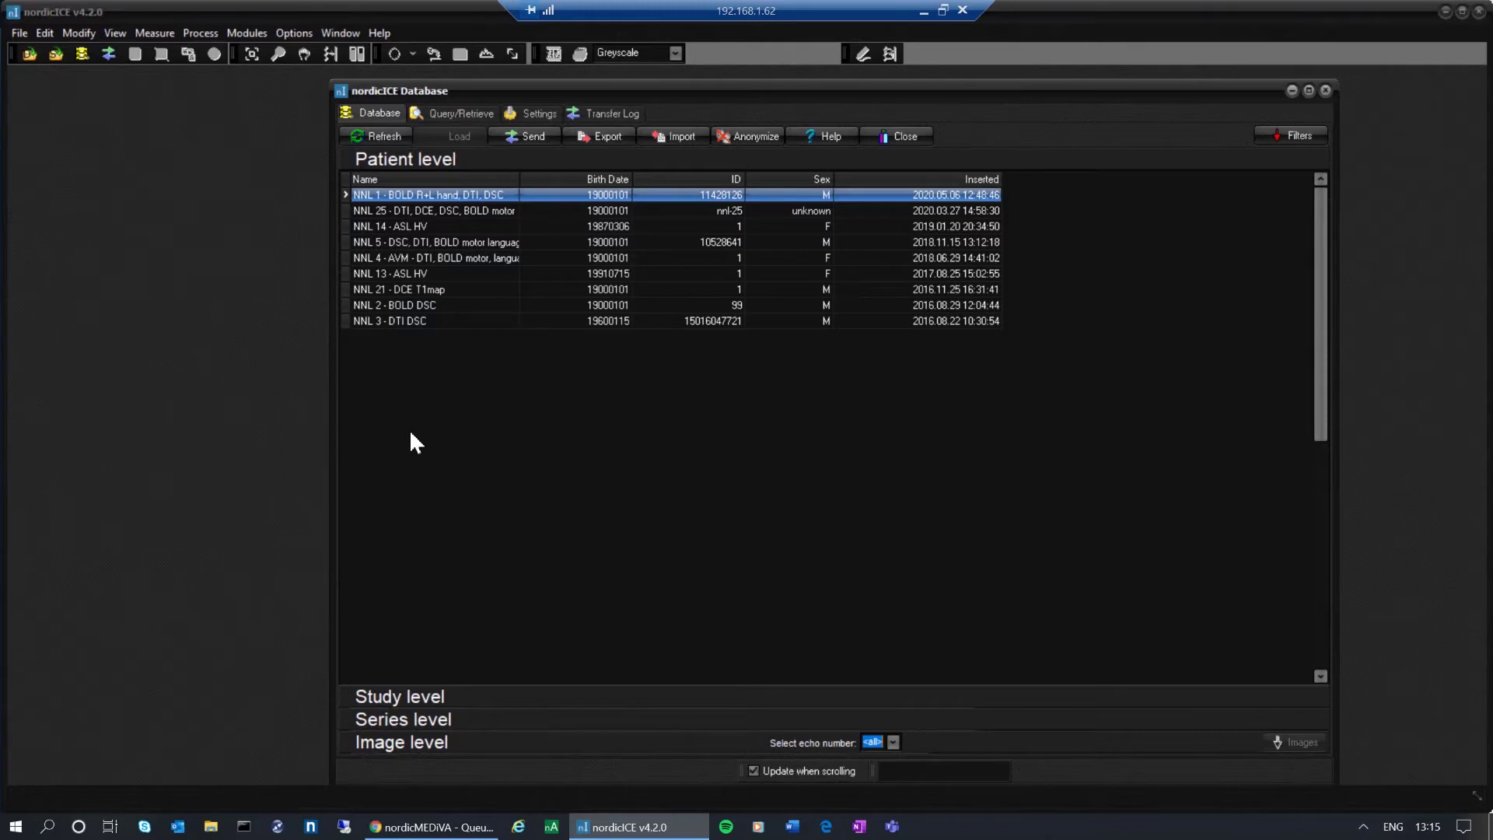
pyautogui.doubleClick(376, 195)
pyautogui.doubleClick(367, 476)
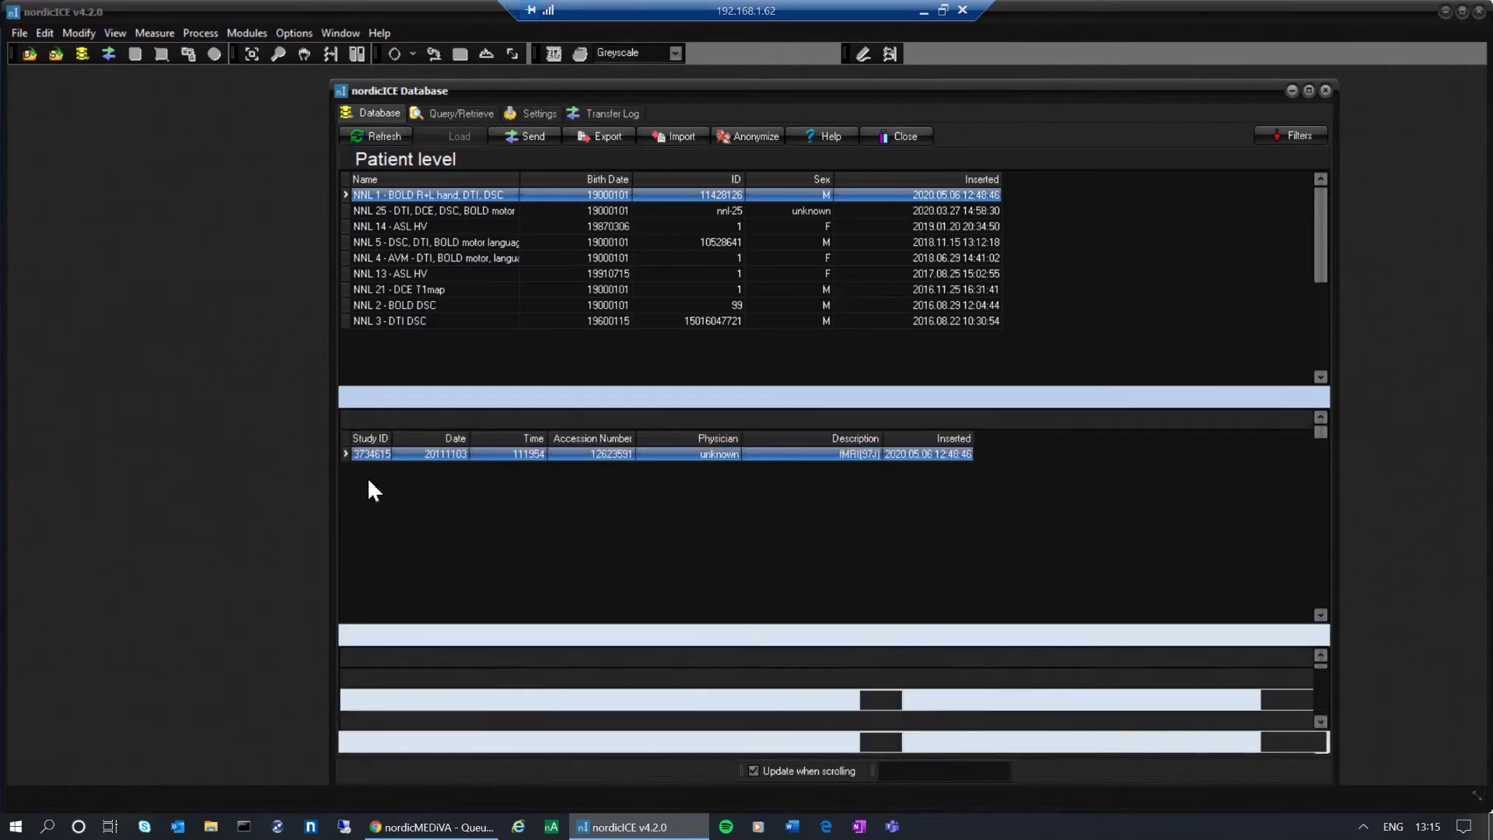
# Step: Send the 10_DSC PWI series to the nordicMediva-testPC remote entity and check the transfer log
pyautogui.click(650, 586)
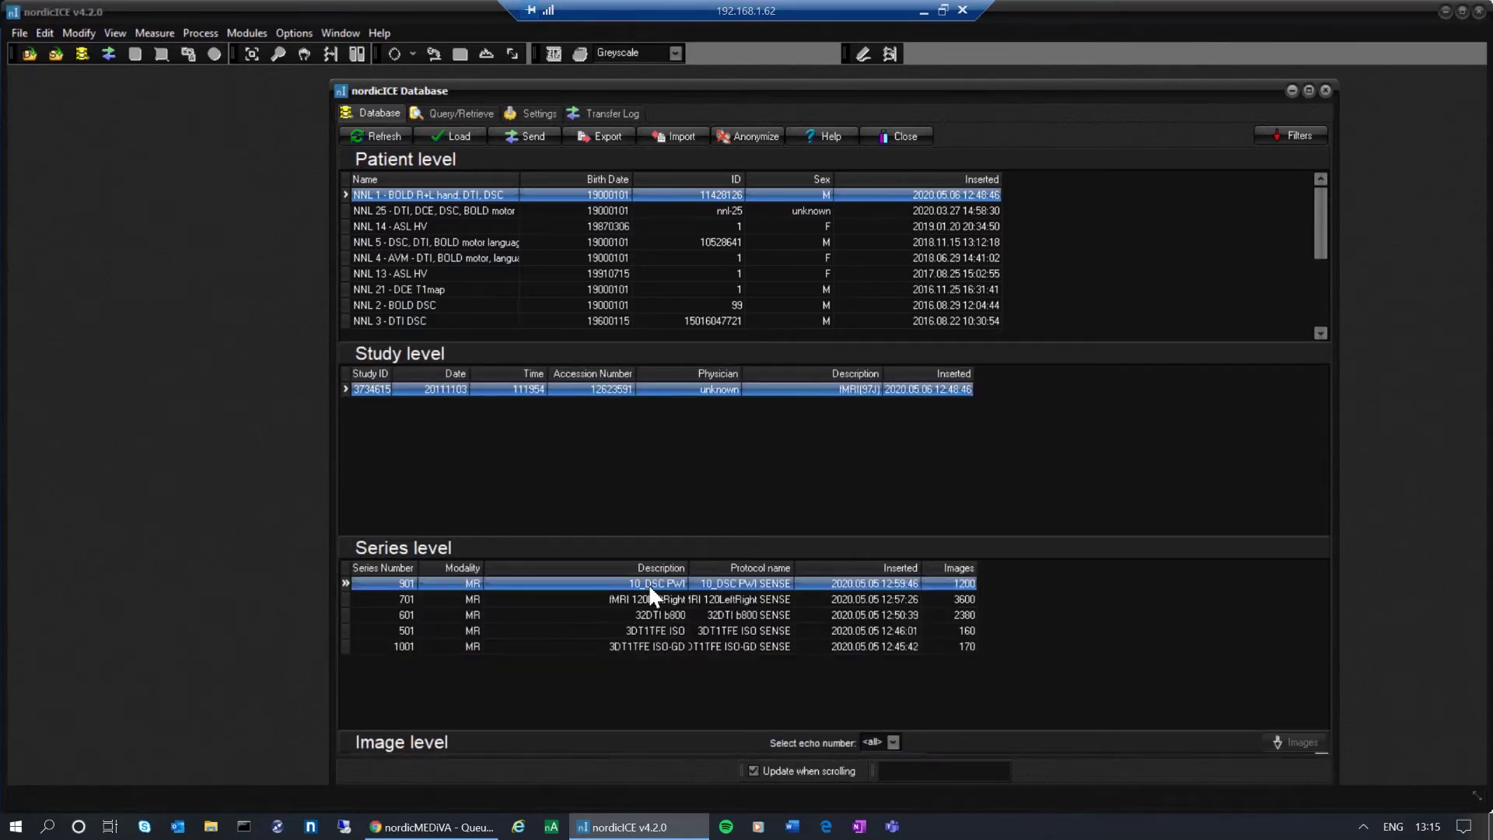
pyautogui.rightClick(649, 583)
pyautogui.click(720, 617)
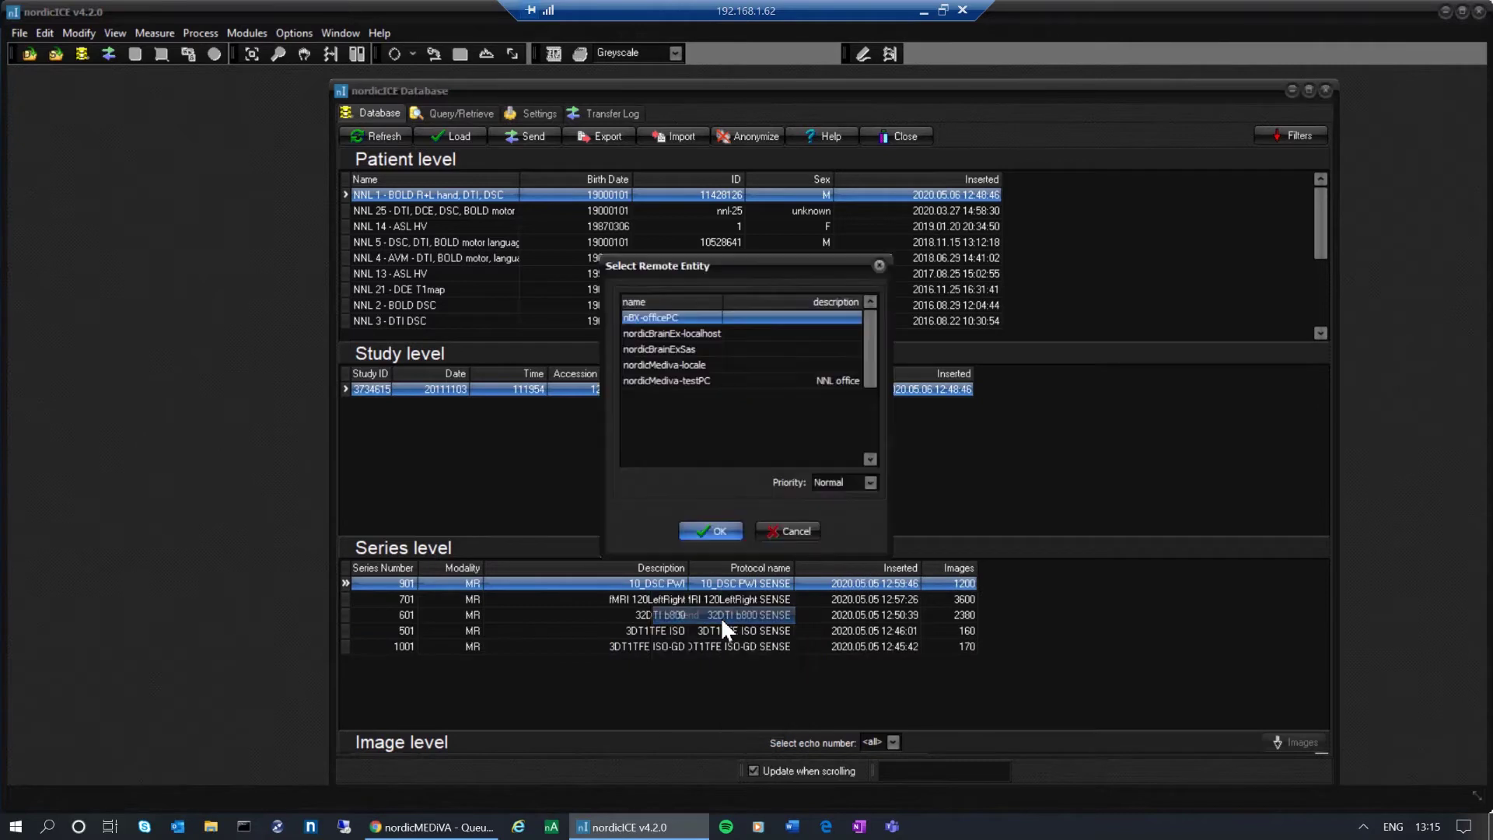
pyautogui.click(709, 381)
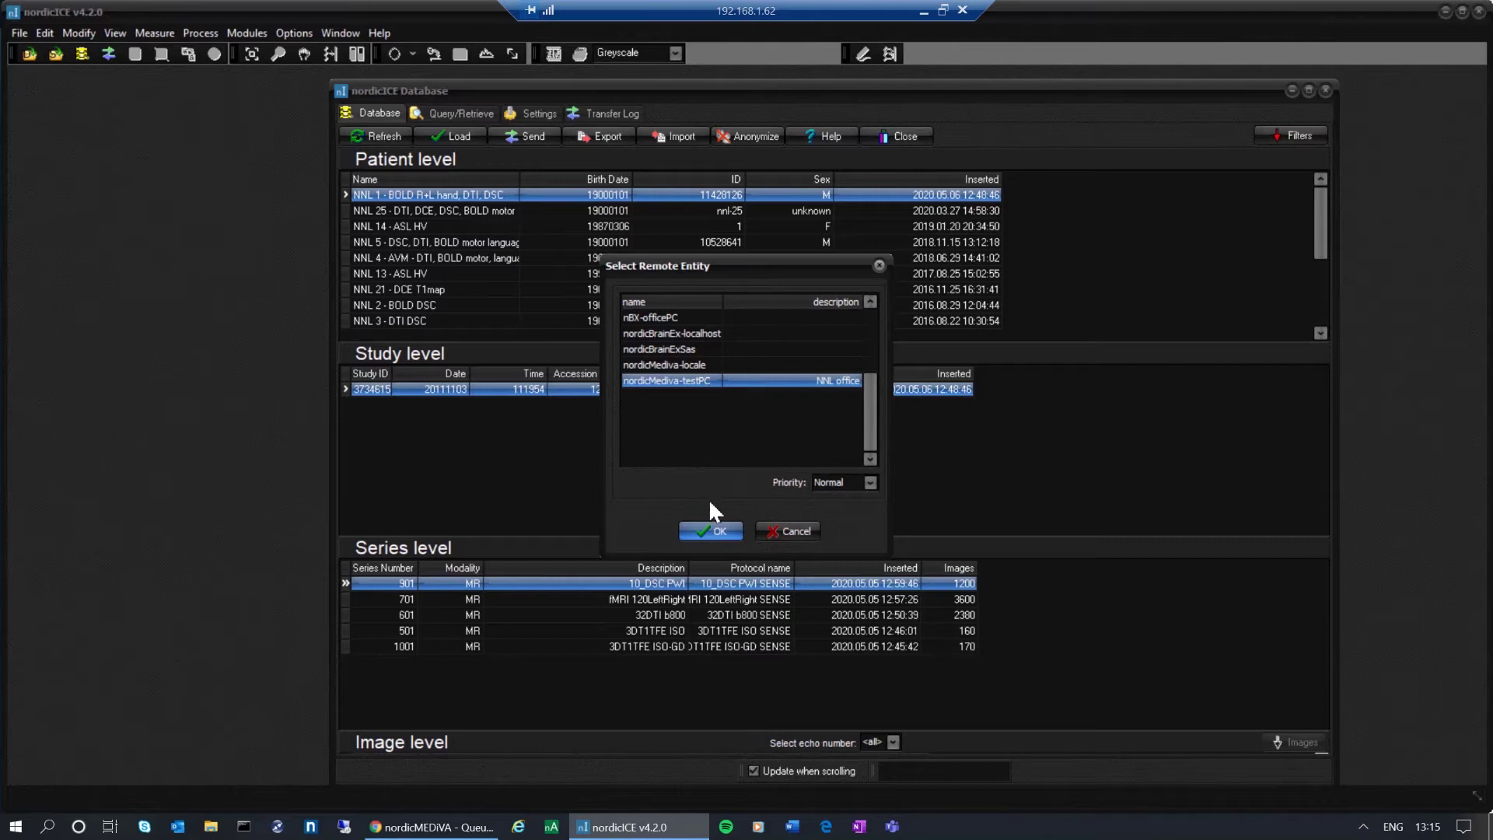
pyautogui.click(711, 530)
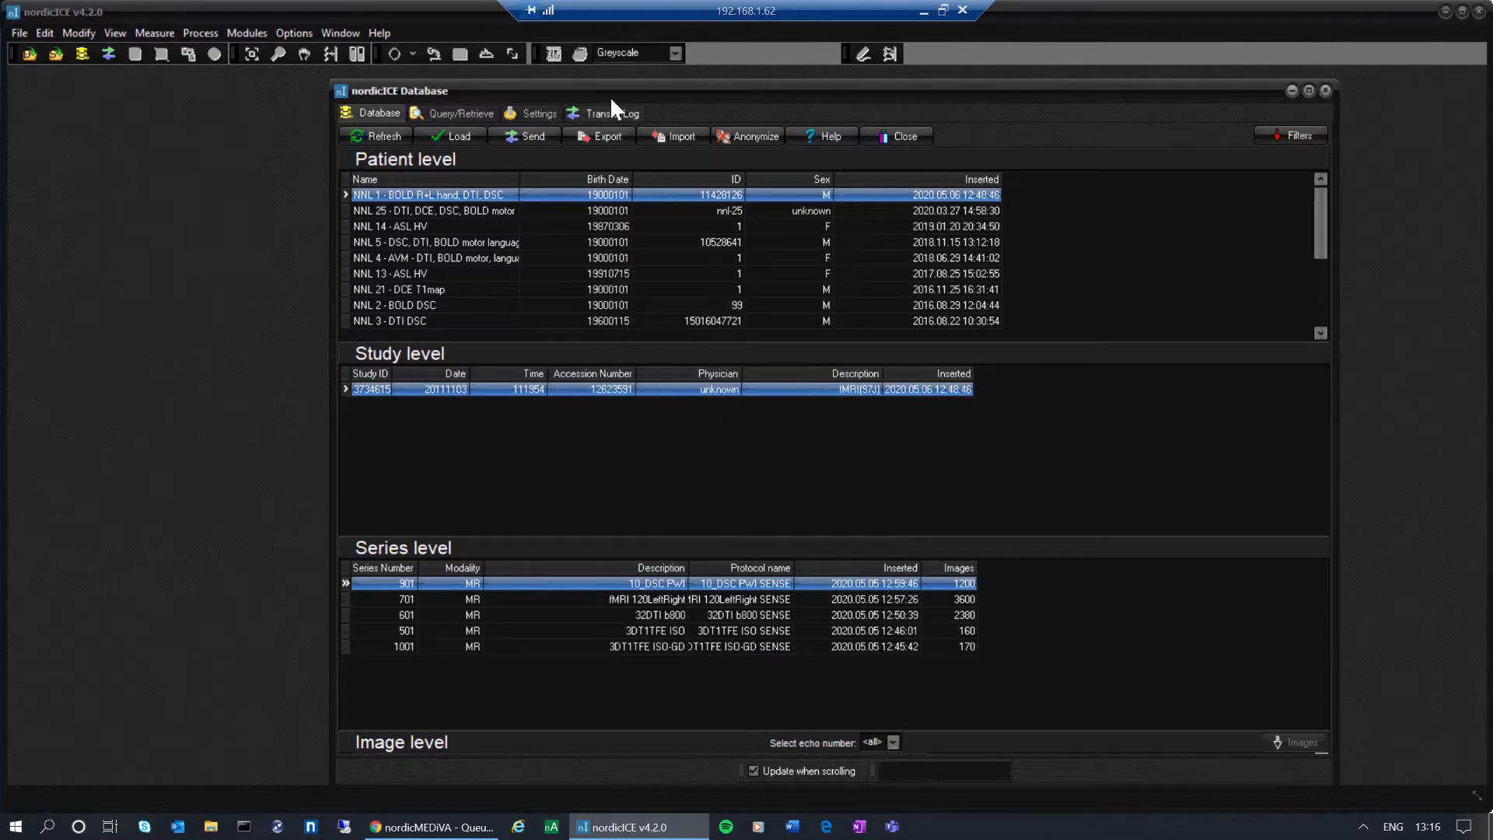
pyautogui.click(610, 117)
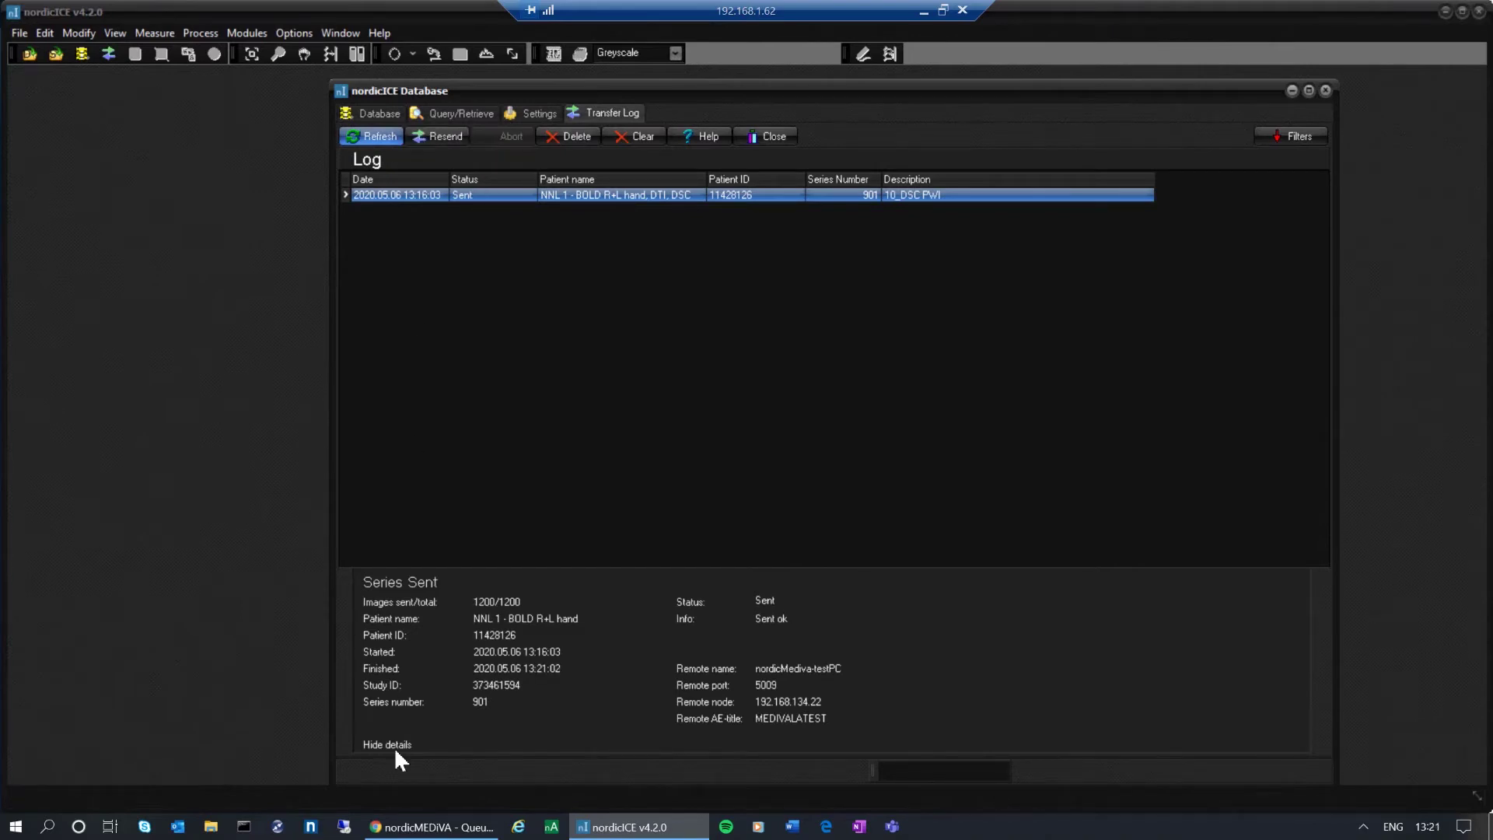
# Step: Switch to the nordicMEDiVA dashboard and review the DSC Perfusion and DICOM Export logs of the newest dsc-mt queue entry
pyautogui.click(452, 832)
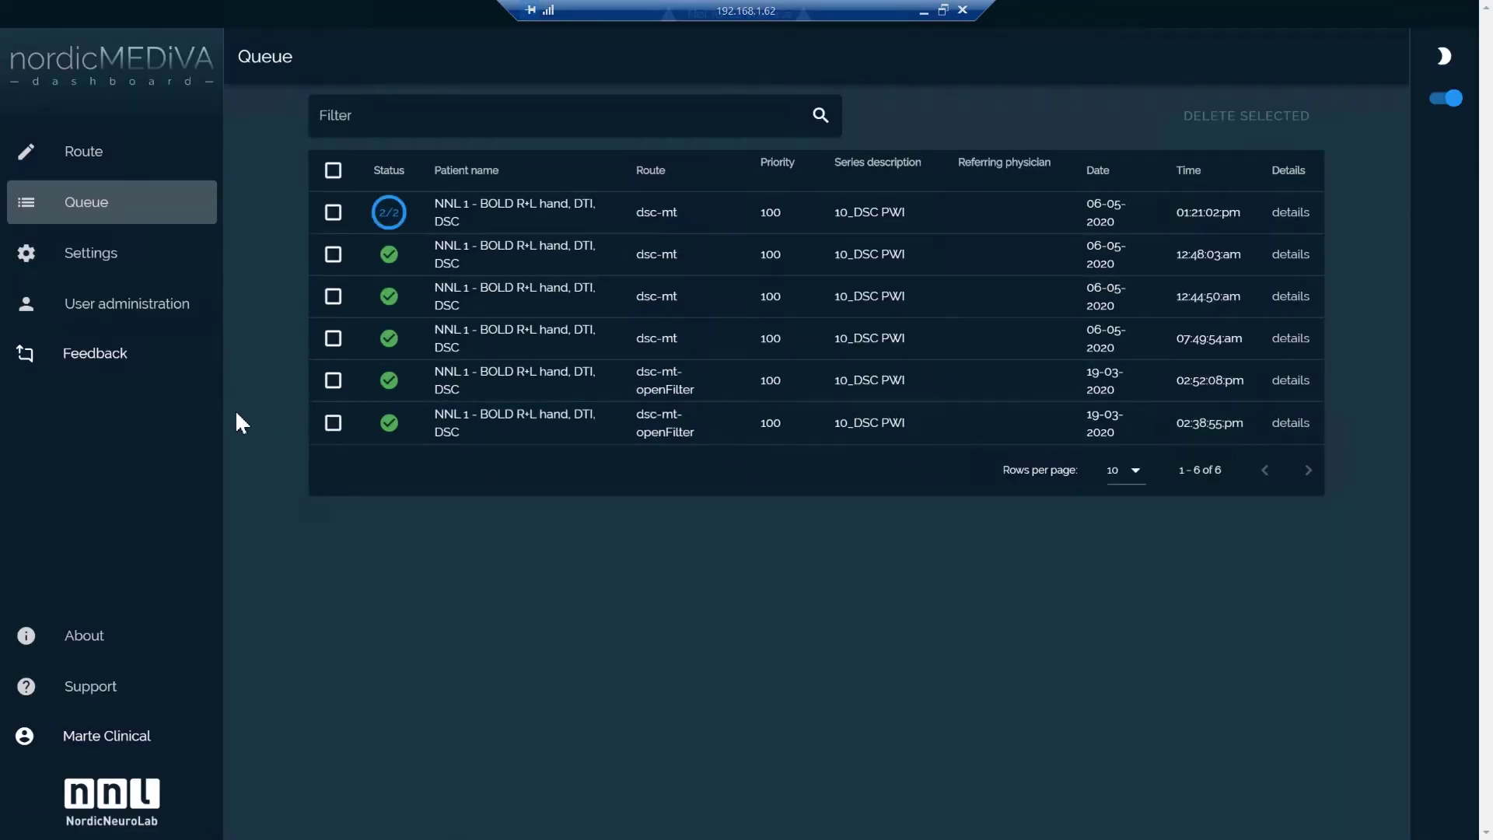
pyautogui.click(1291, 214)
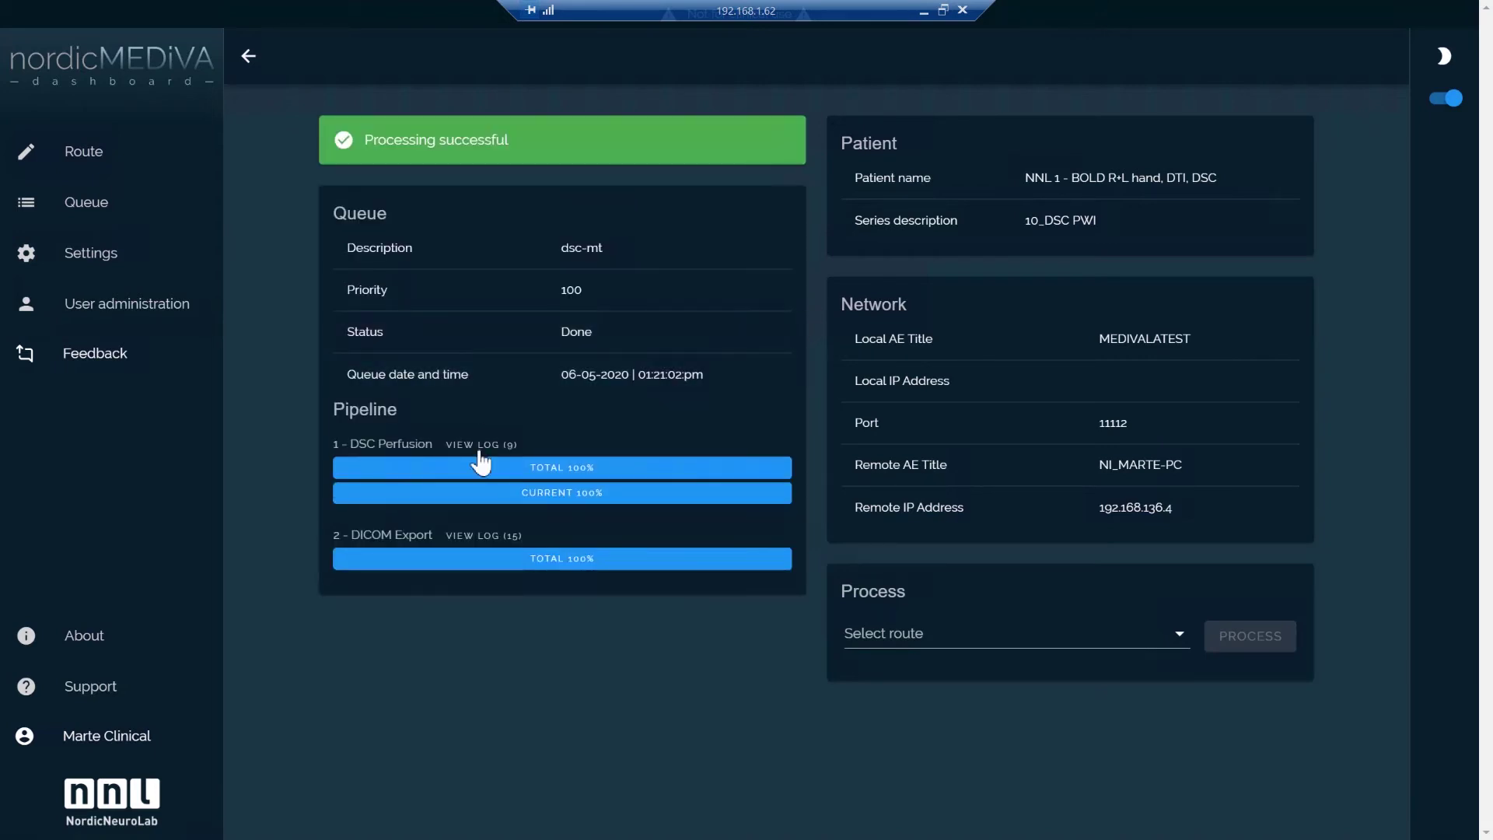
pyautogui.click(480, 447)
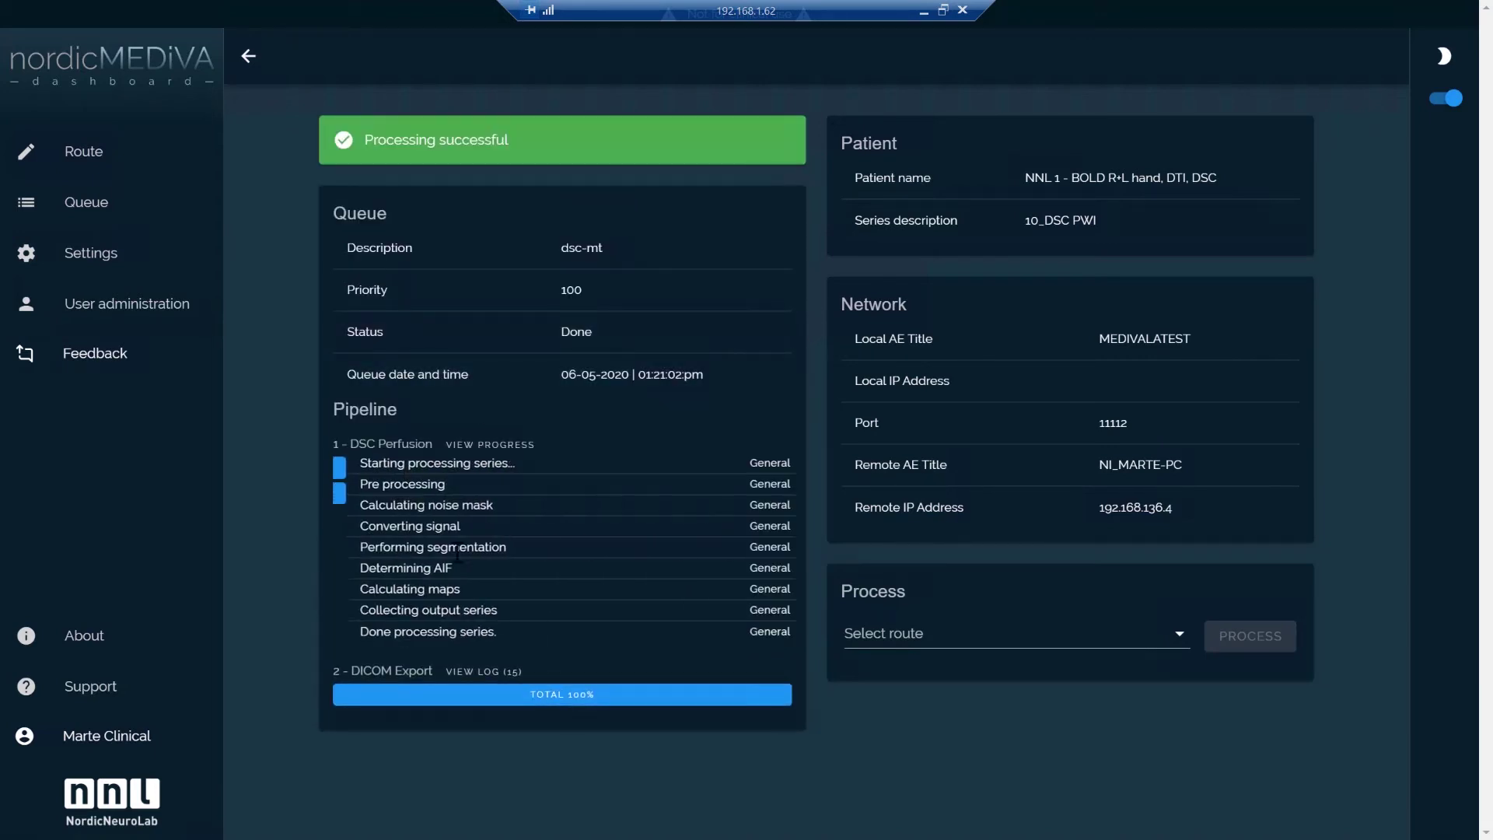
pyautogui.click(480, 675)
pyautogui.scroll(-3, 482, 684)
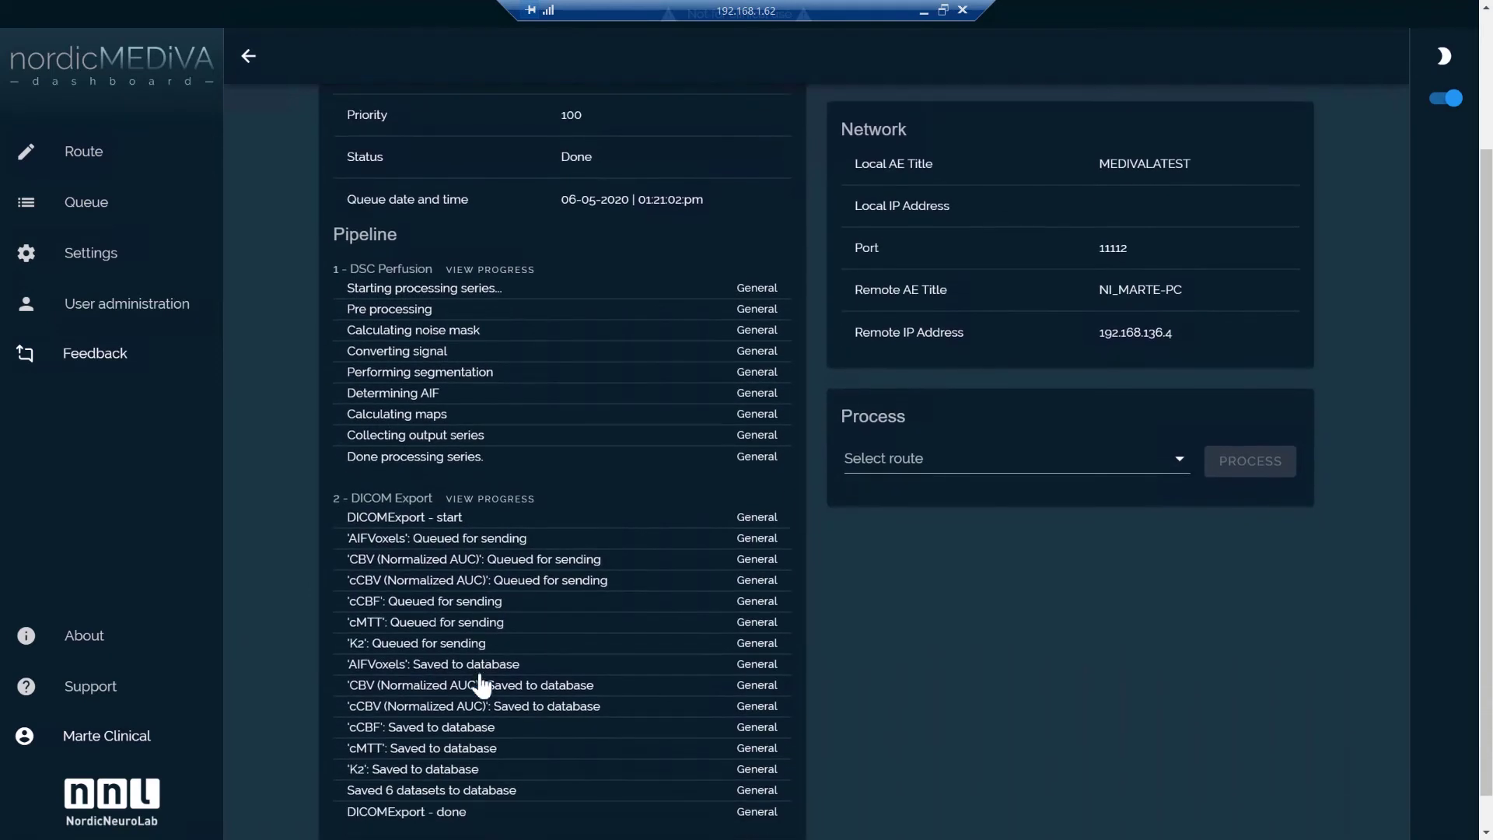
pyautogui.scroll(-1, 479, 674)
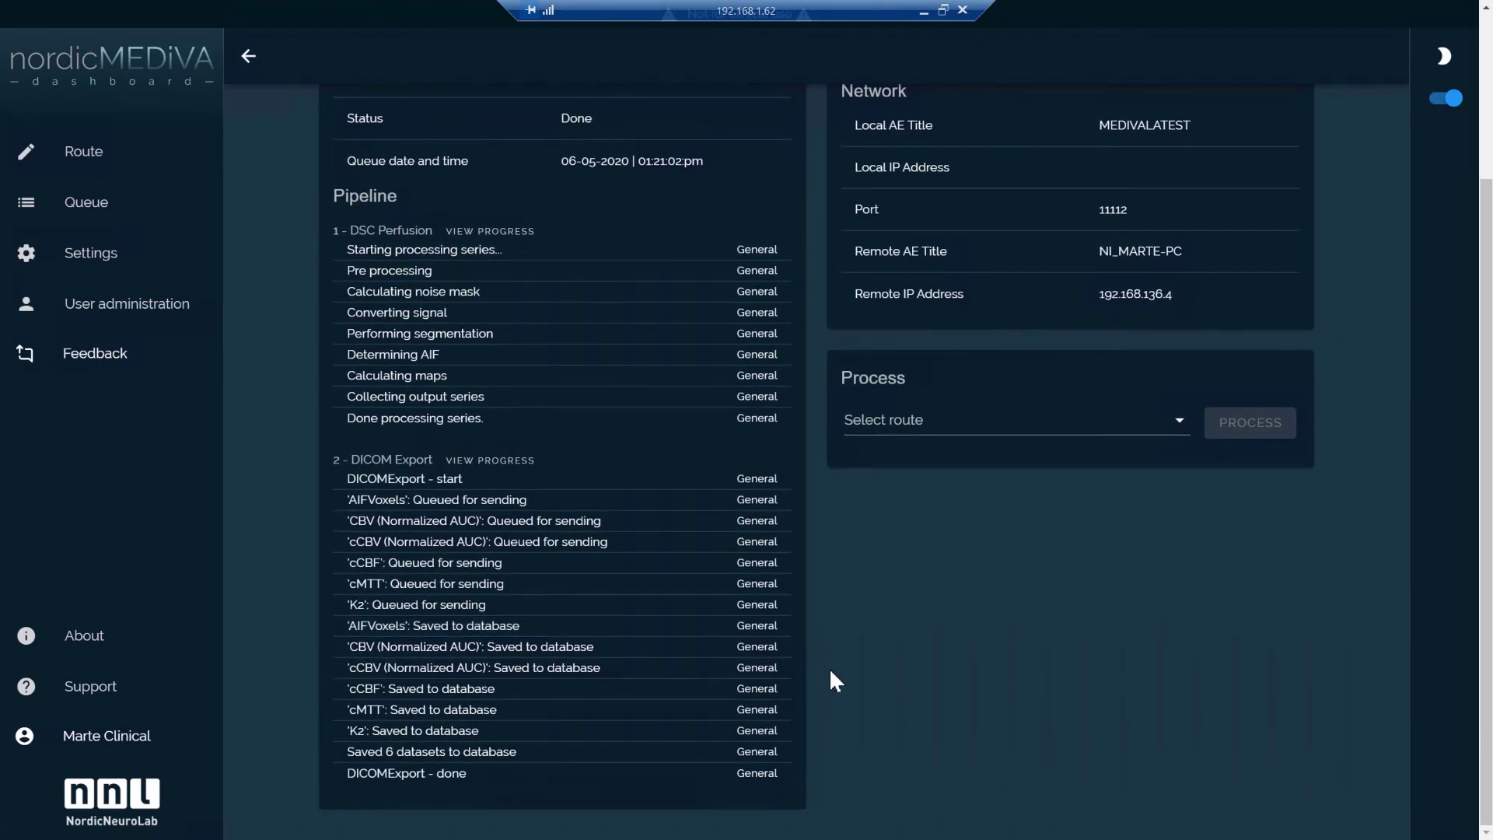
pyautogui.scroll(5, 831, 672)
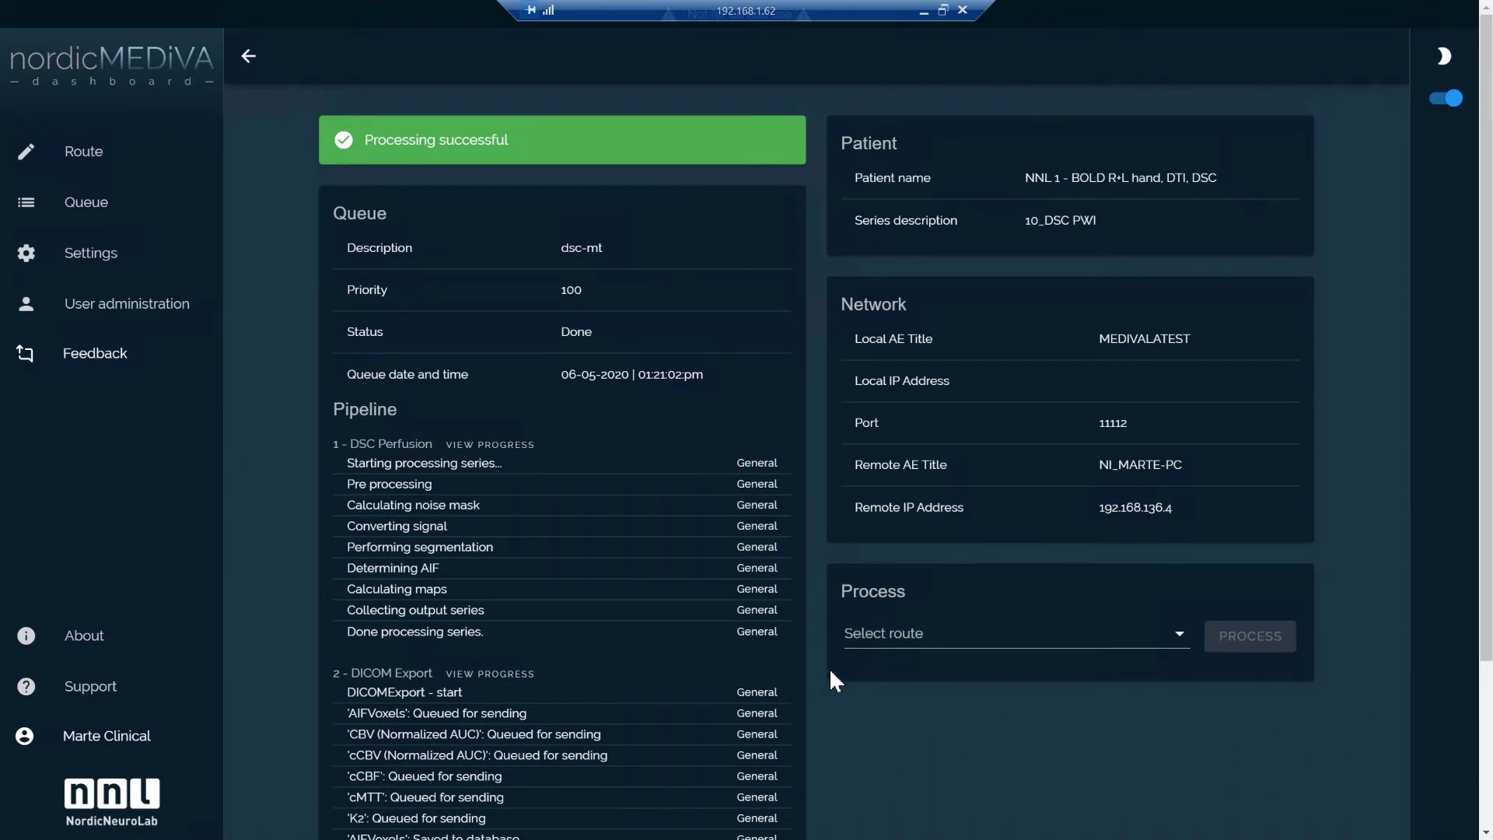
pyautogui.click(248, 56)
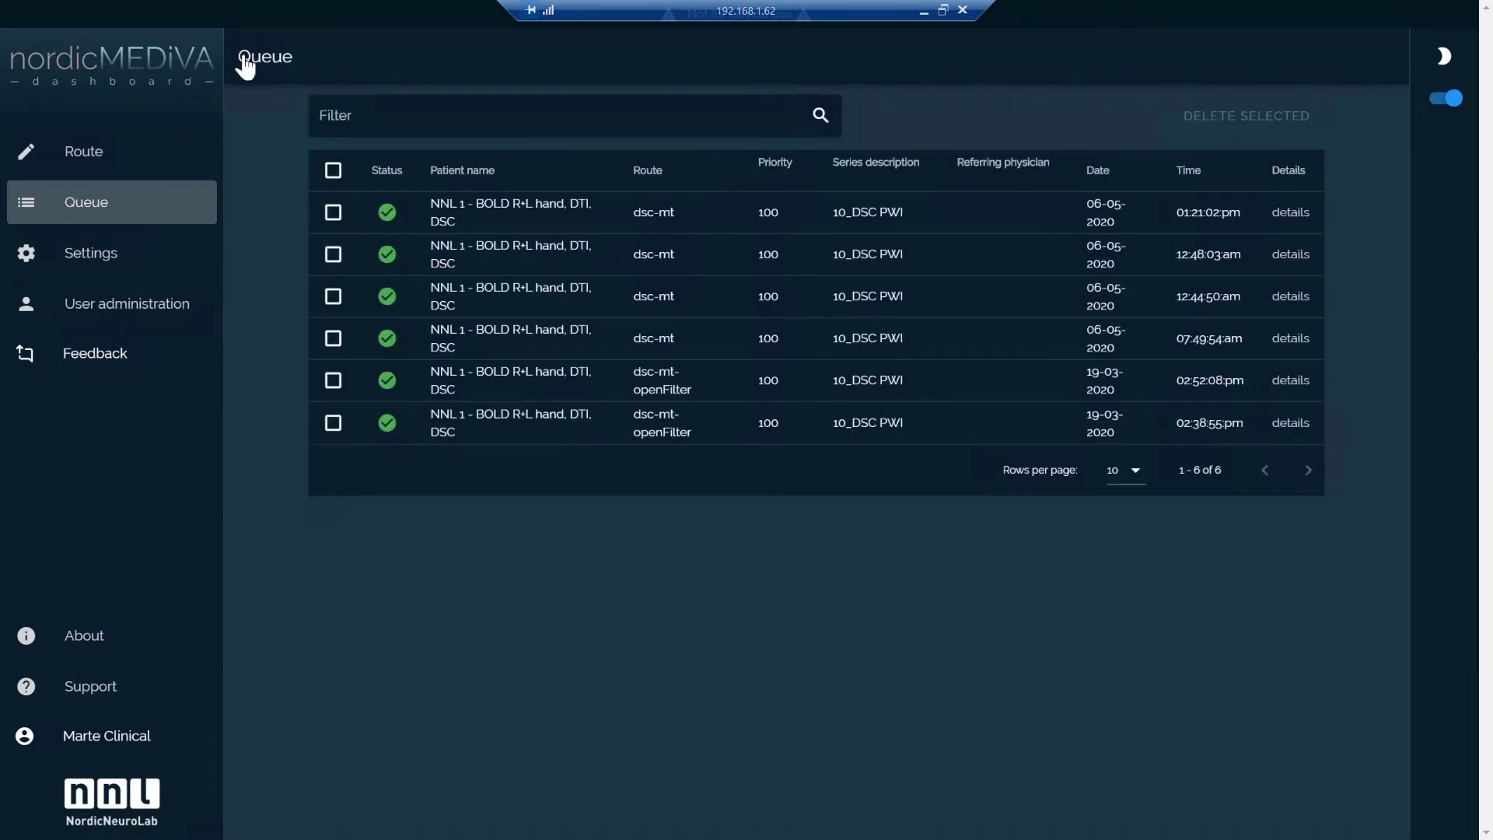
# Step: Switch to nordicICE and refresh the patient database to list the received perfusion series
pyautogui.hotkey('alt', 'Tab')
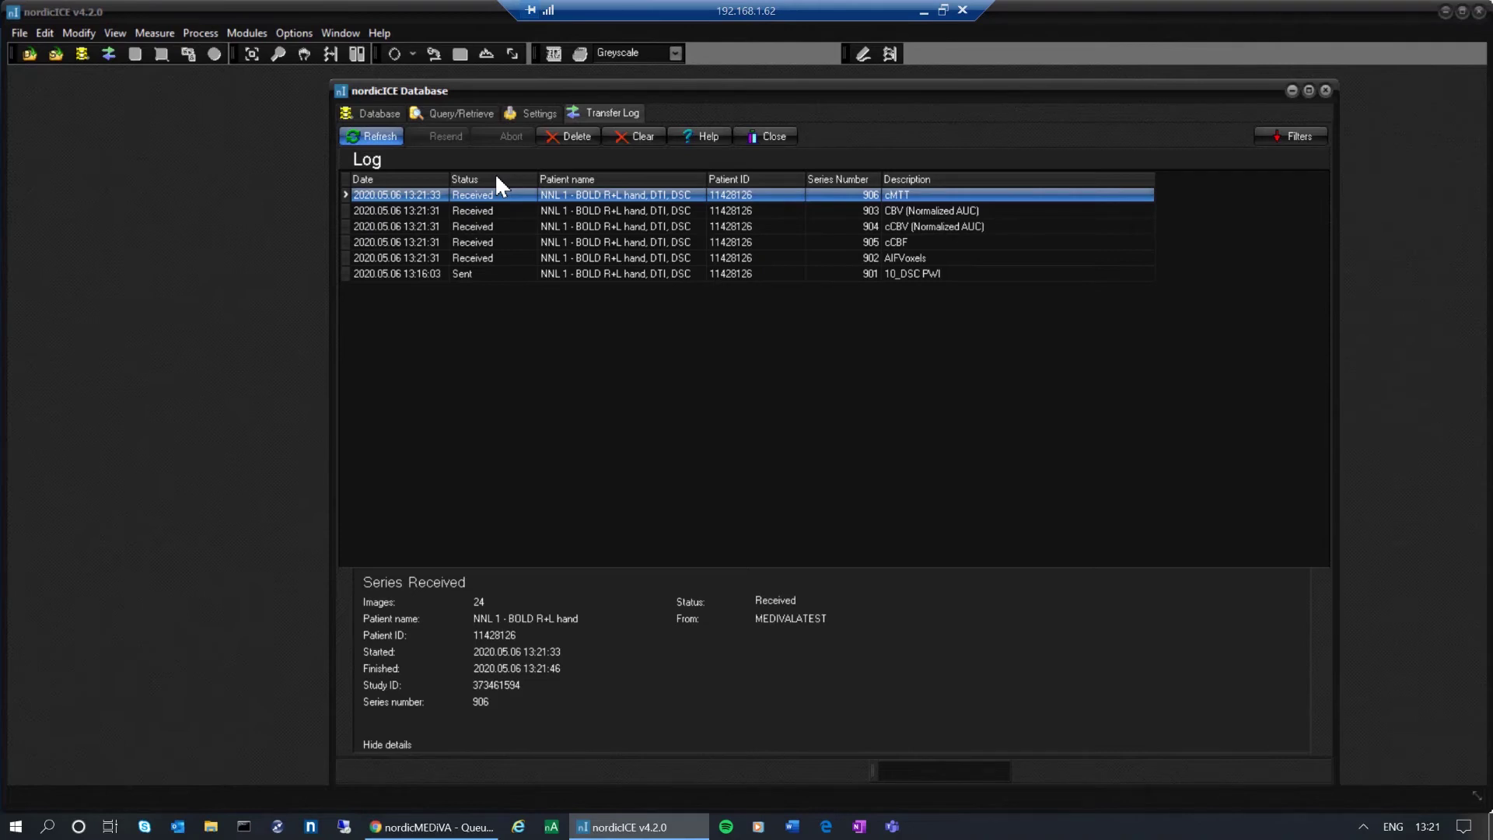
pyautogui.click(377, 112)
pyautogui.click(370, 132)
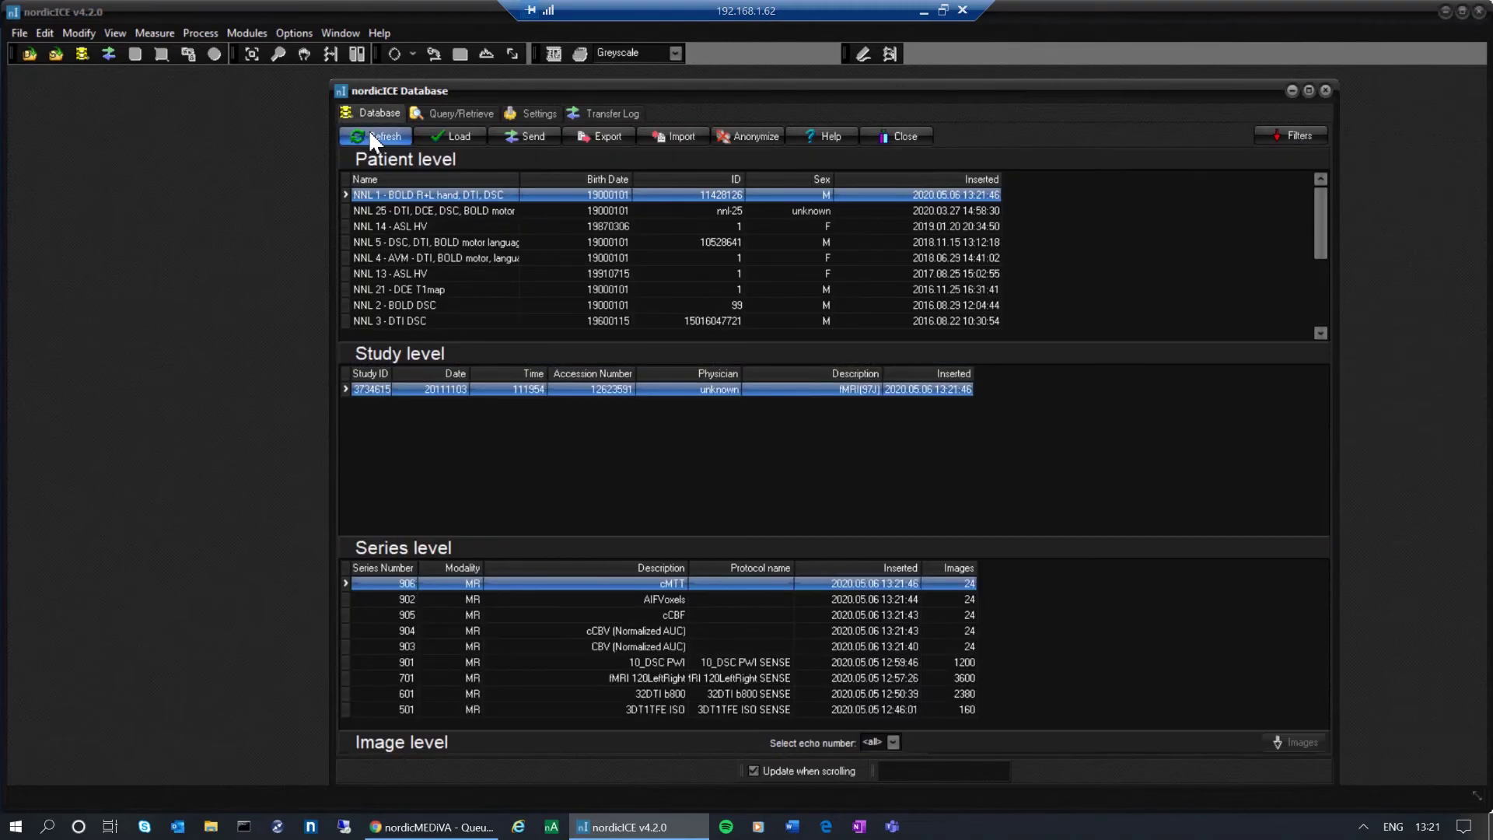
# Step: Load the cCBV (Normalized AUC) series of the NNL 1 study into the viewer
pyautogui.click(649, 646)
pyautogui.click(644, 630)
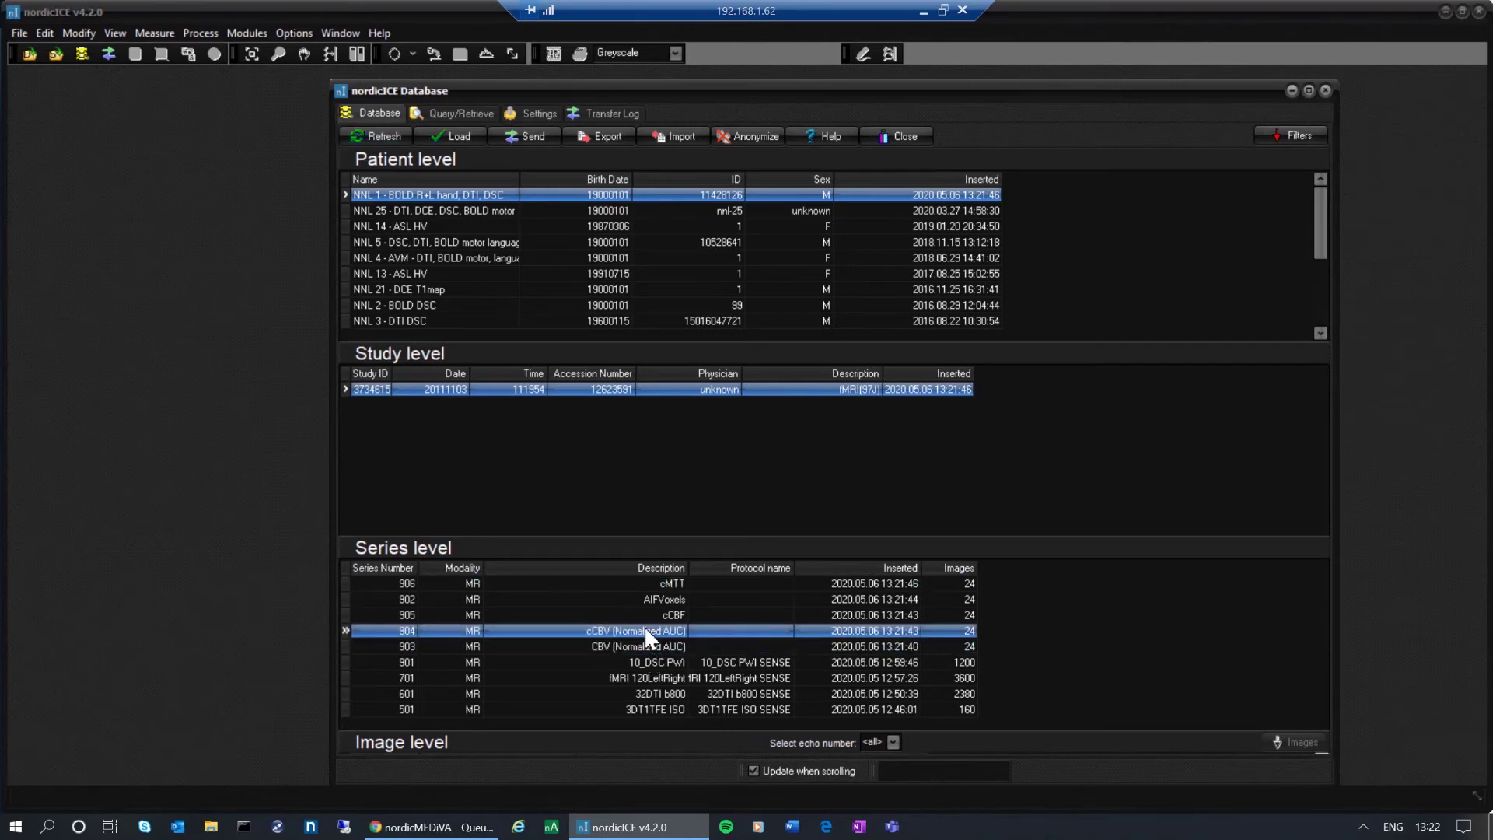
pyautogui.doubleClick(647, 632)
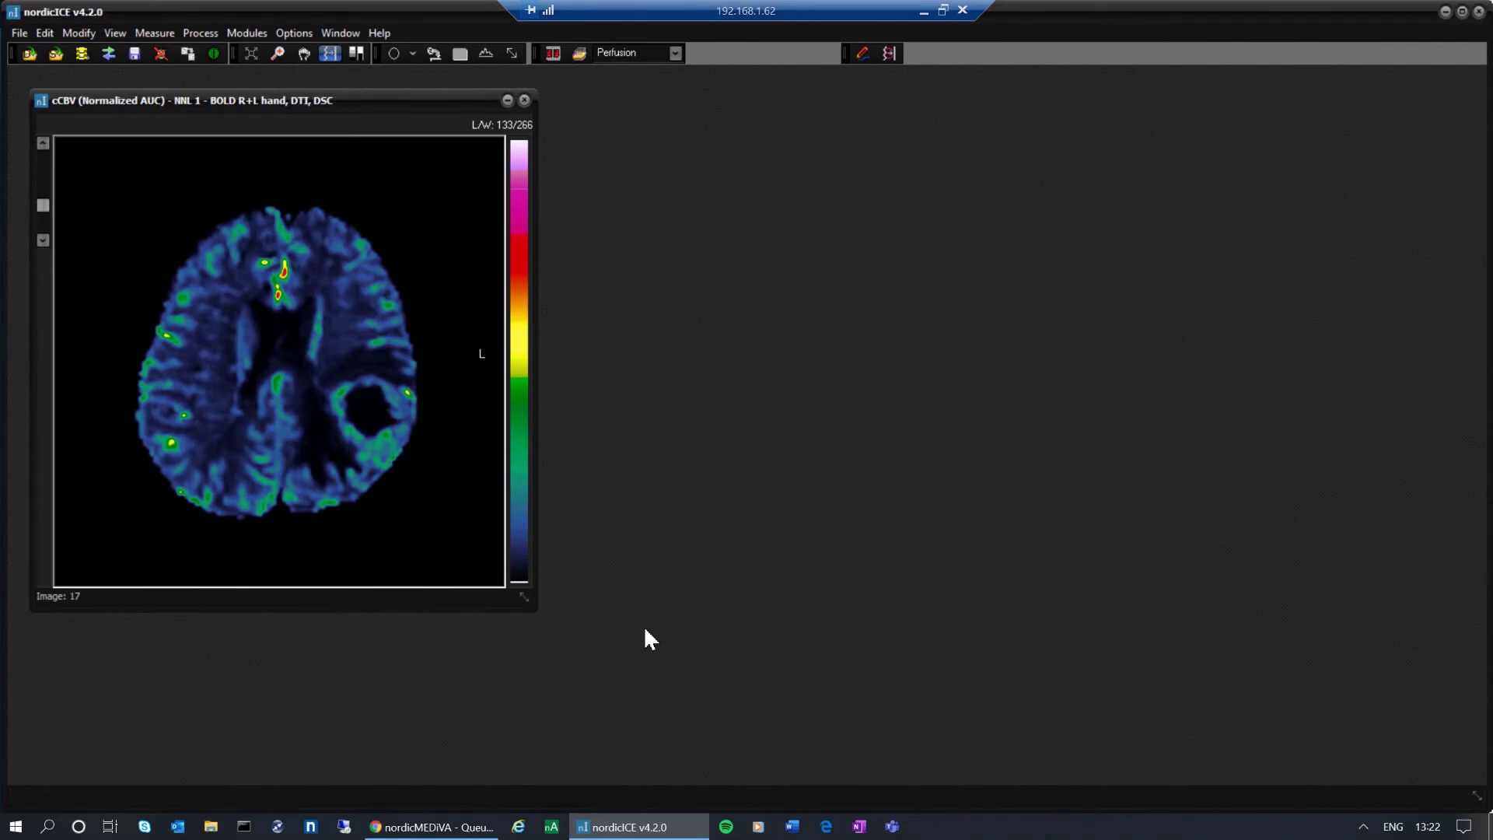
# Step: Browse through the slices of the cCBV map, ending at image 19
pyautogui.click(39, 212)
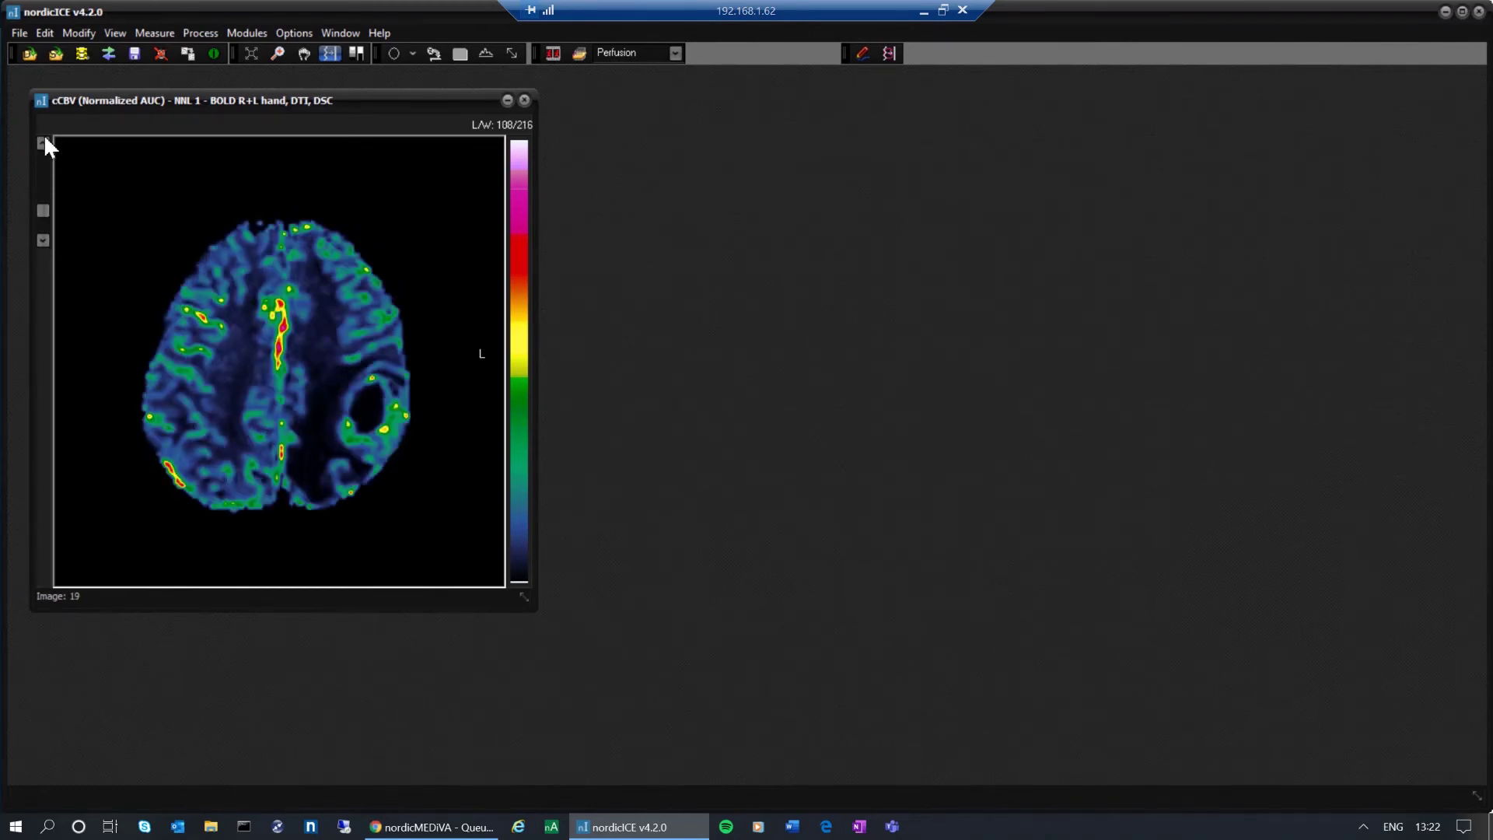
pyautogui.click(44, 142)
pyautogui.click(43, 141)
pyautogui.click(42, 240)
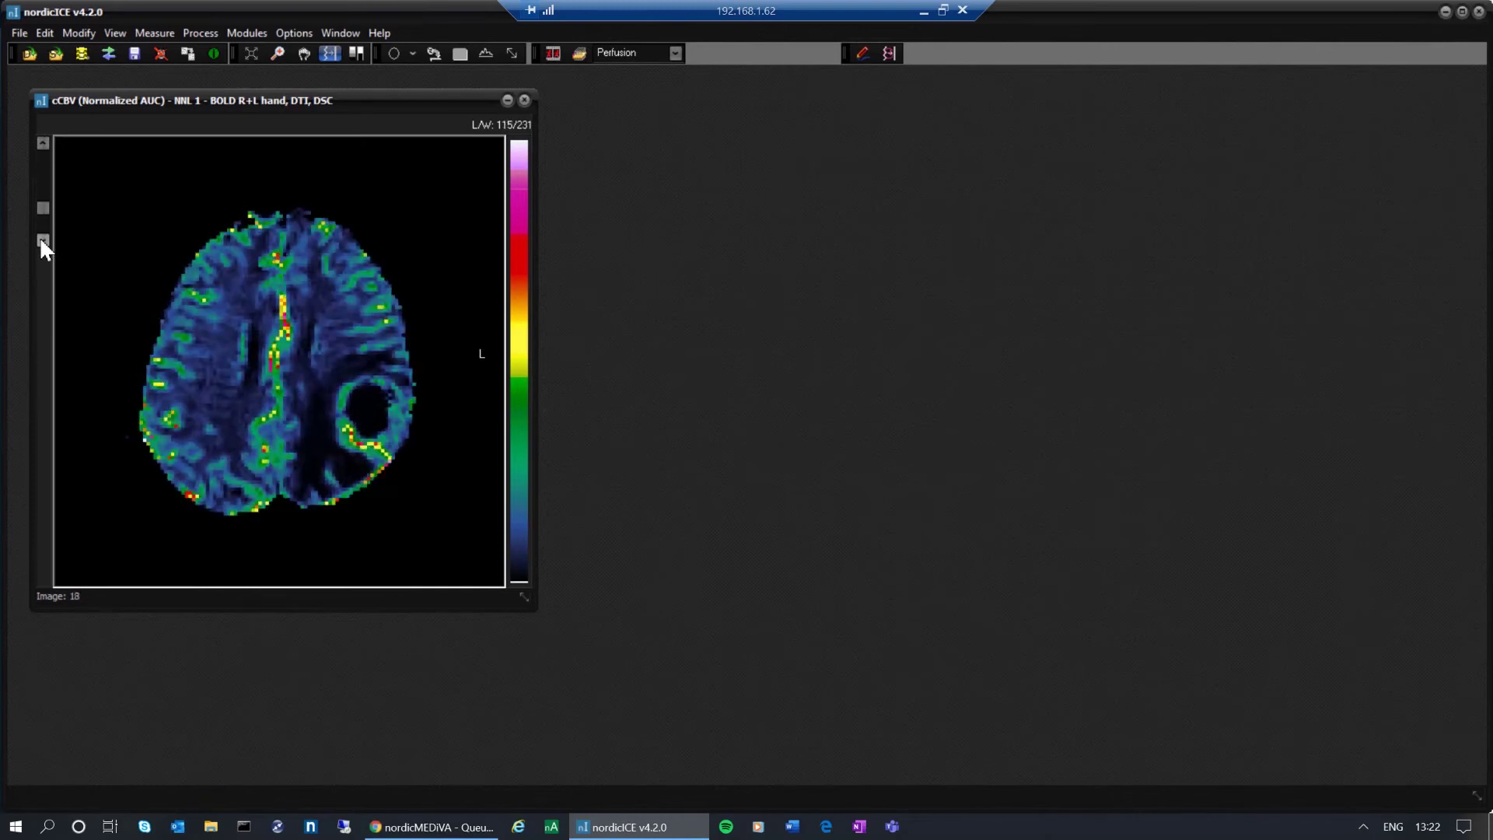
pyautogui.click(42, 240)
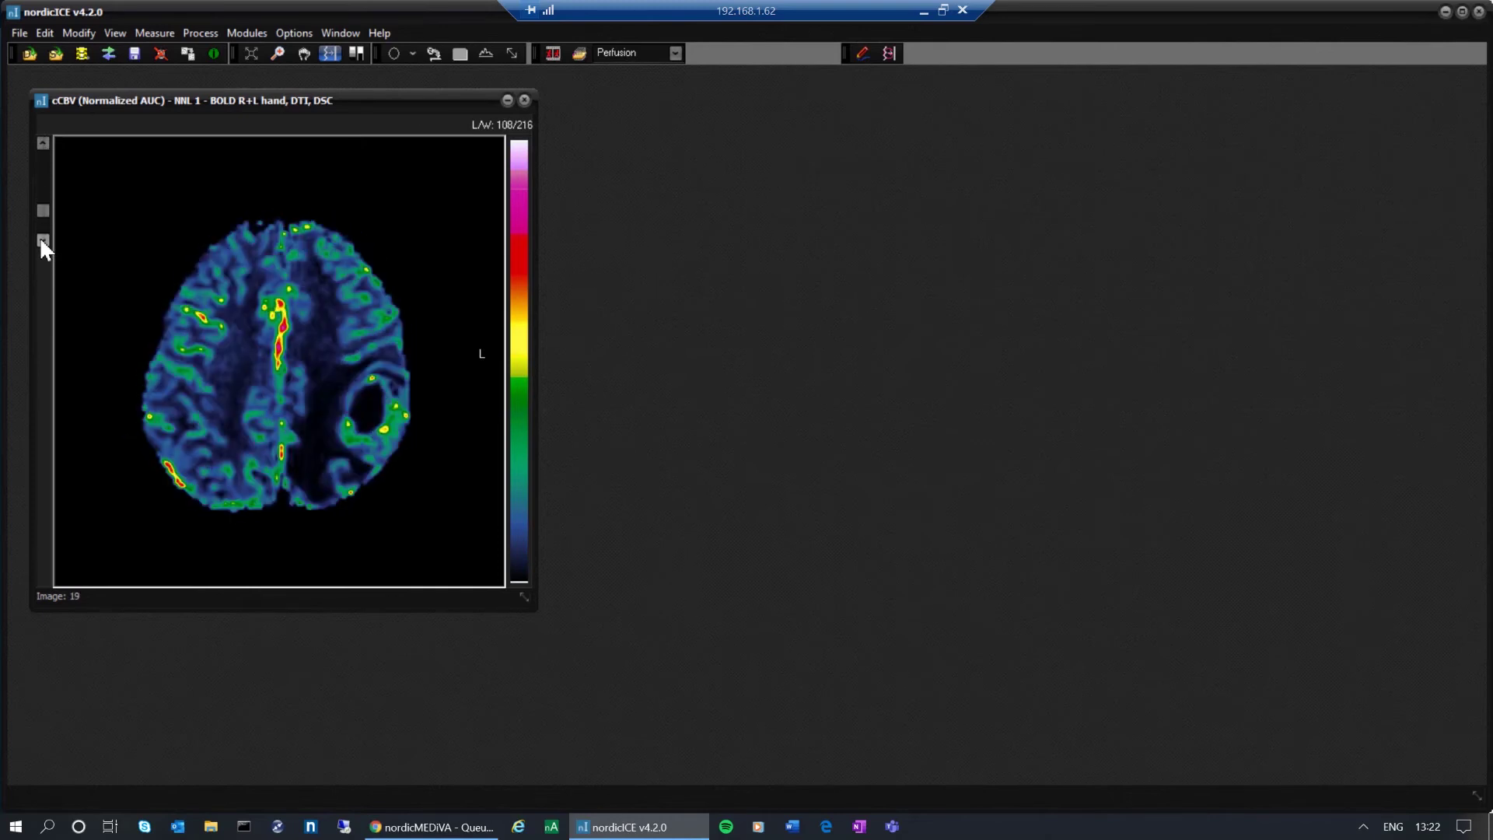
# Step: Open a Multi Planar Reconstruction of the cCBV map and place its window beside the image window
pyautogui.click(198, 34)
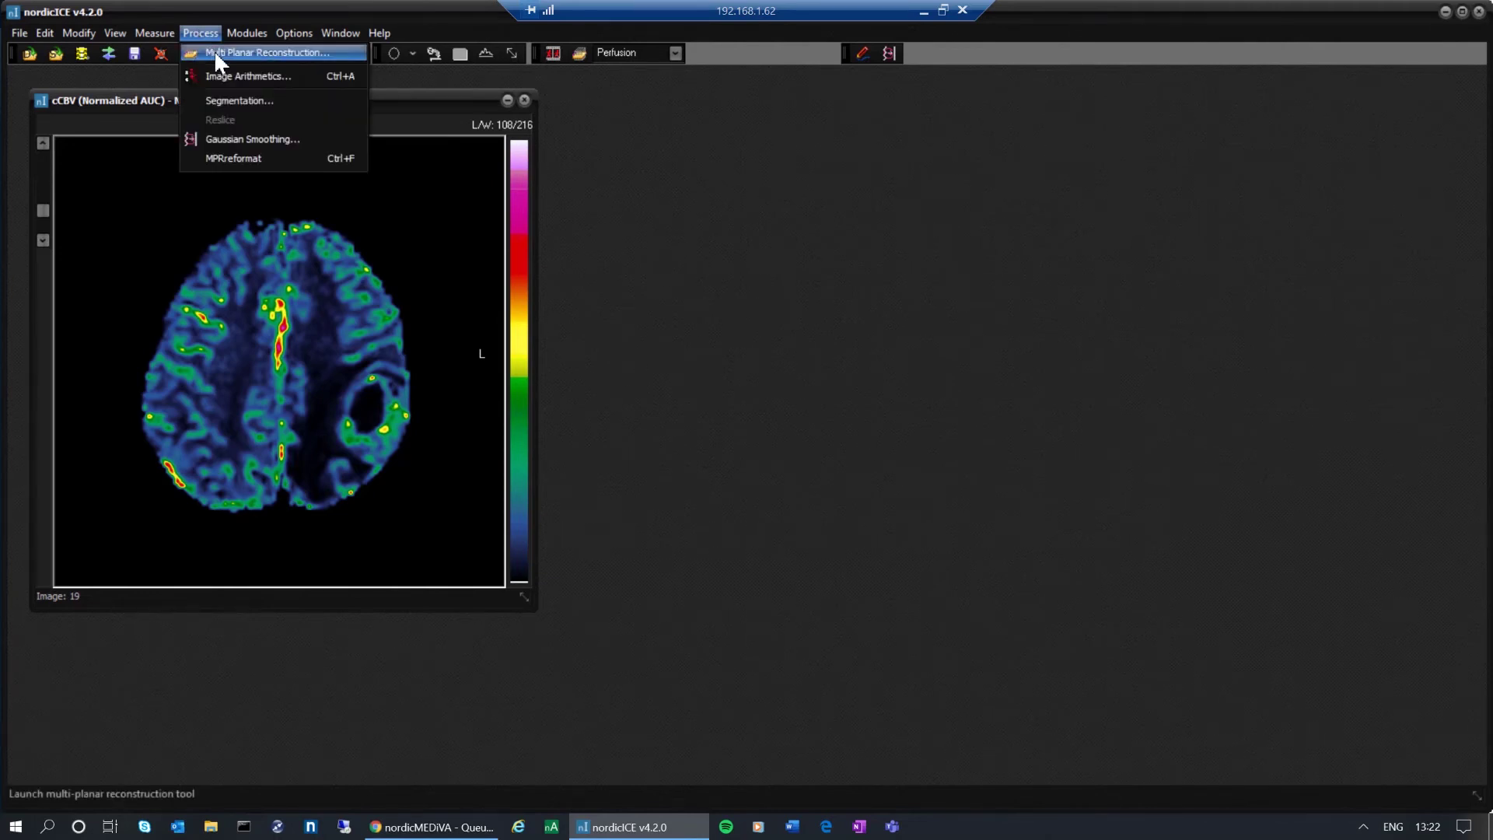
pyautogui.click(216, 53)
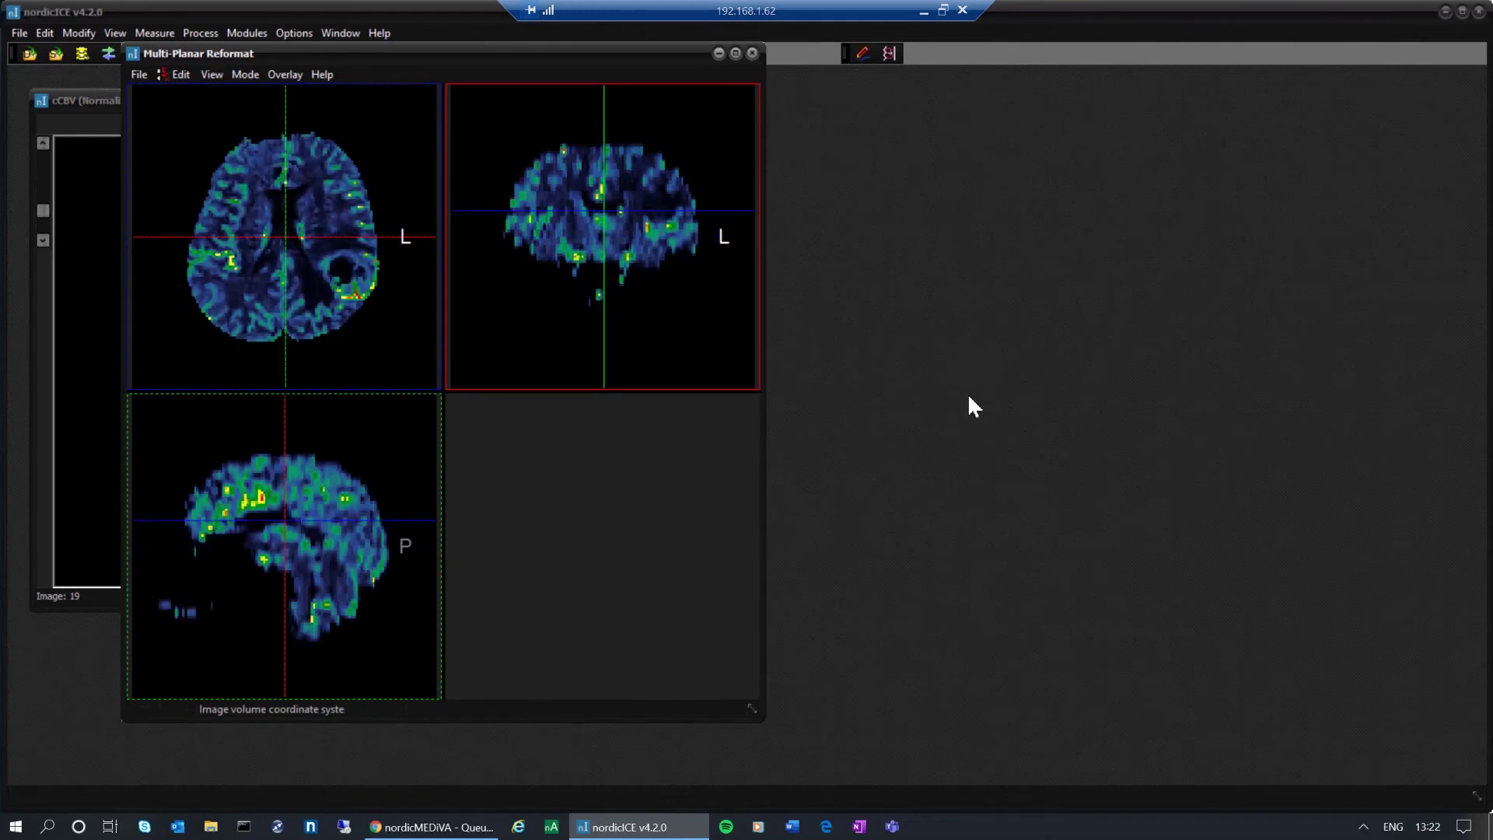
pyautogui.moveTo(522, 54); pyautogui.dragTo(958, 87)
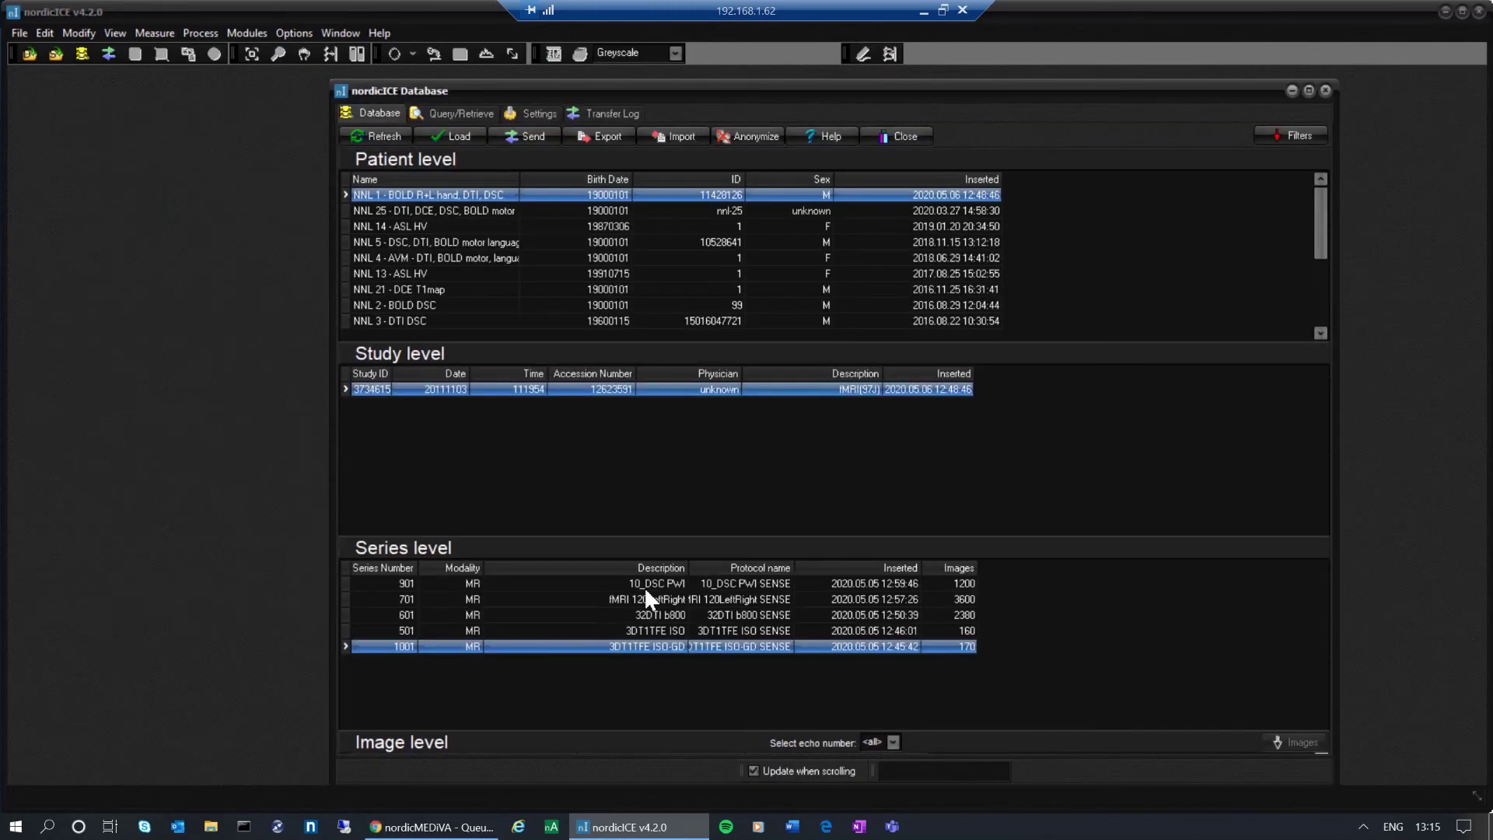
# Step: Send the 10_DSC PWI series from the NNL 1 study to the nordicMediva-testPC remote entity
pyautogui.click(649, 584)
pyautogui.rightClick(648, 584)
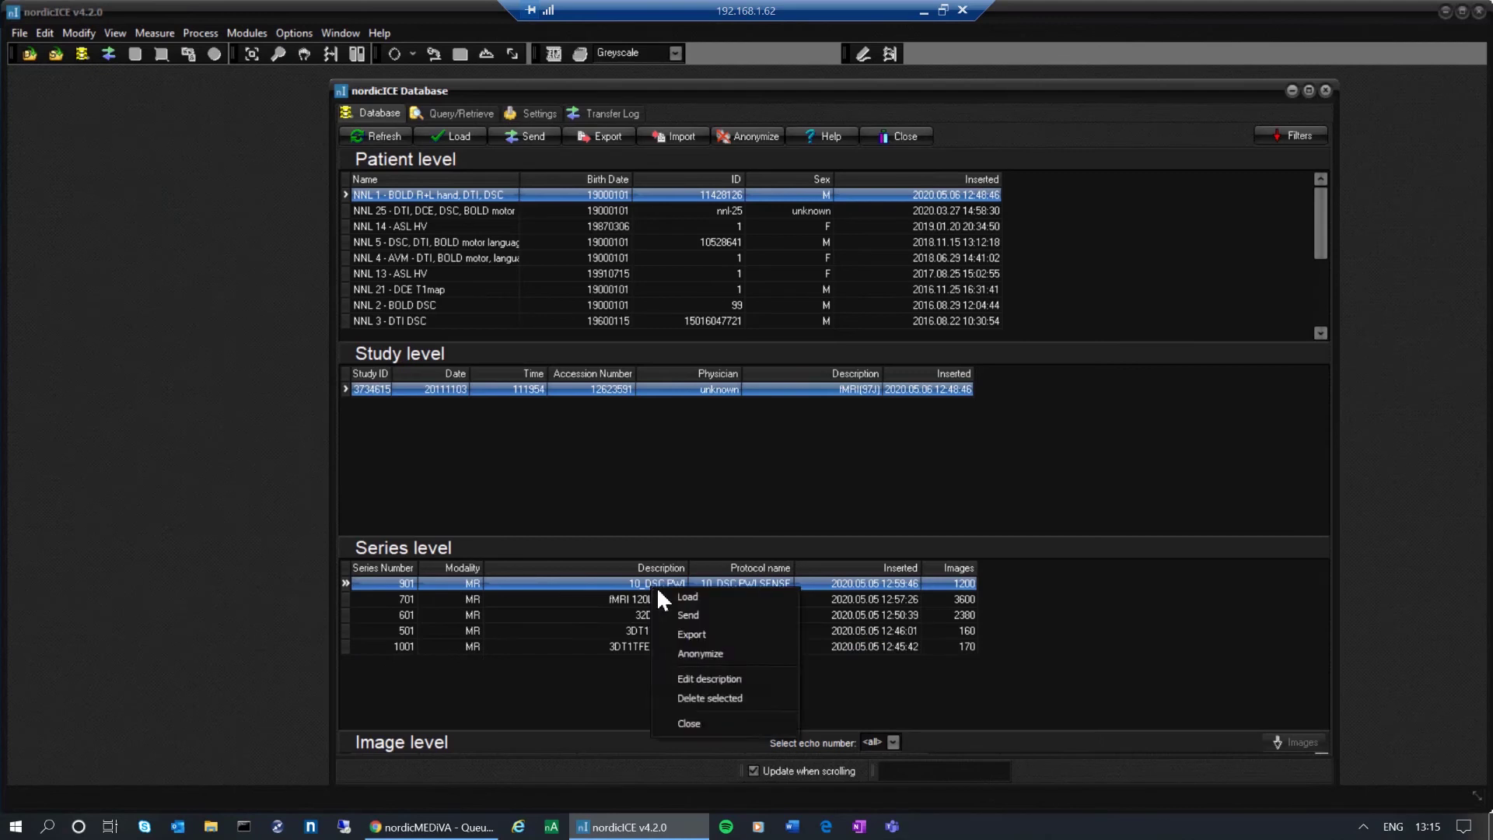
pyautogui.click(721, 617)
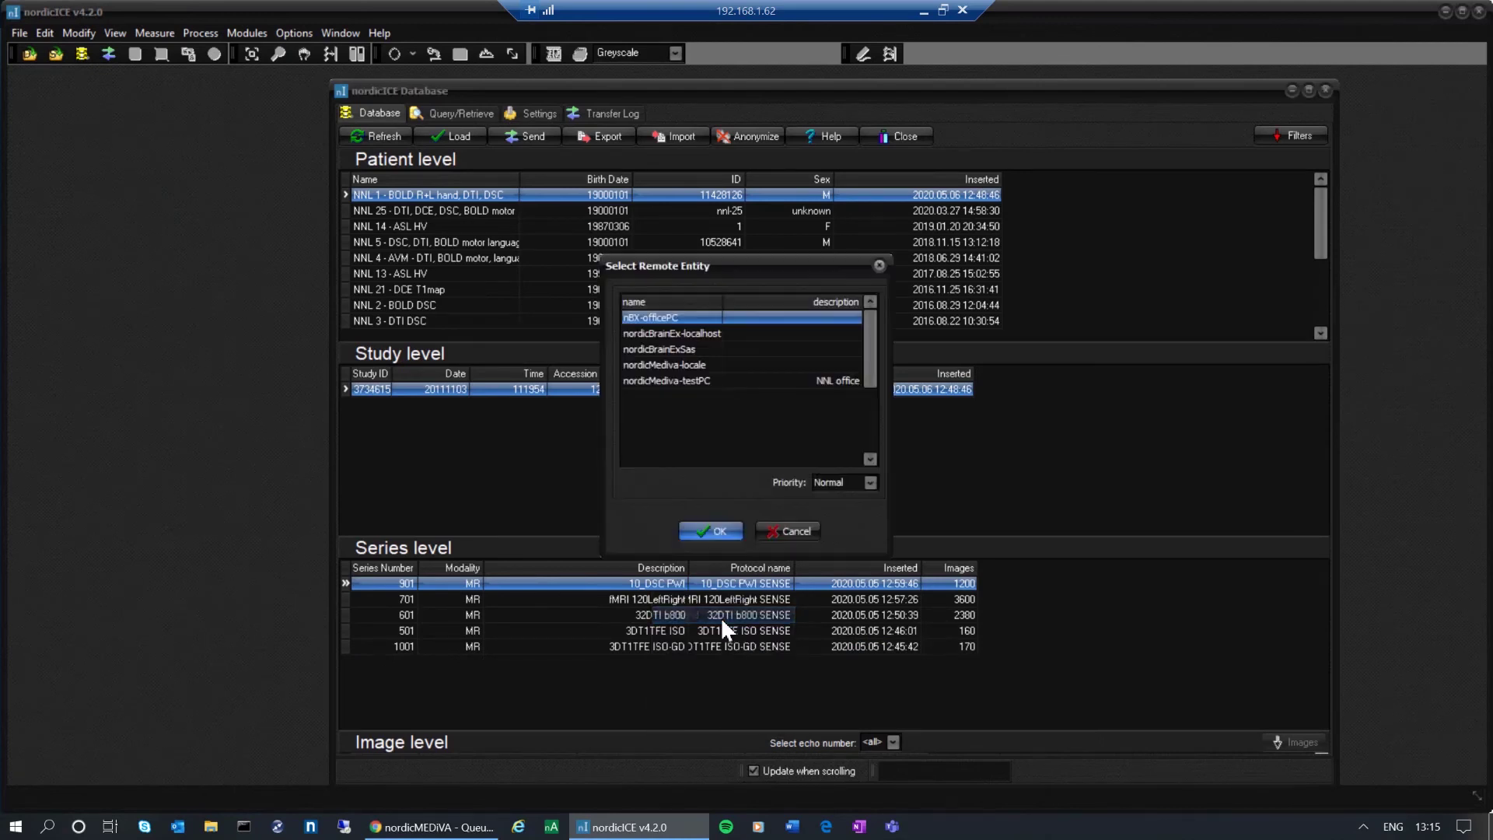
pyautogui.click(709, 382)
pyautogui.click(712, 532)
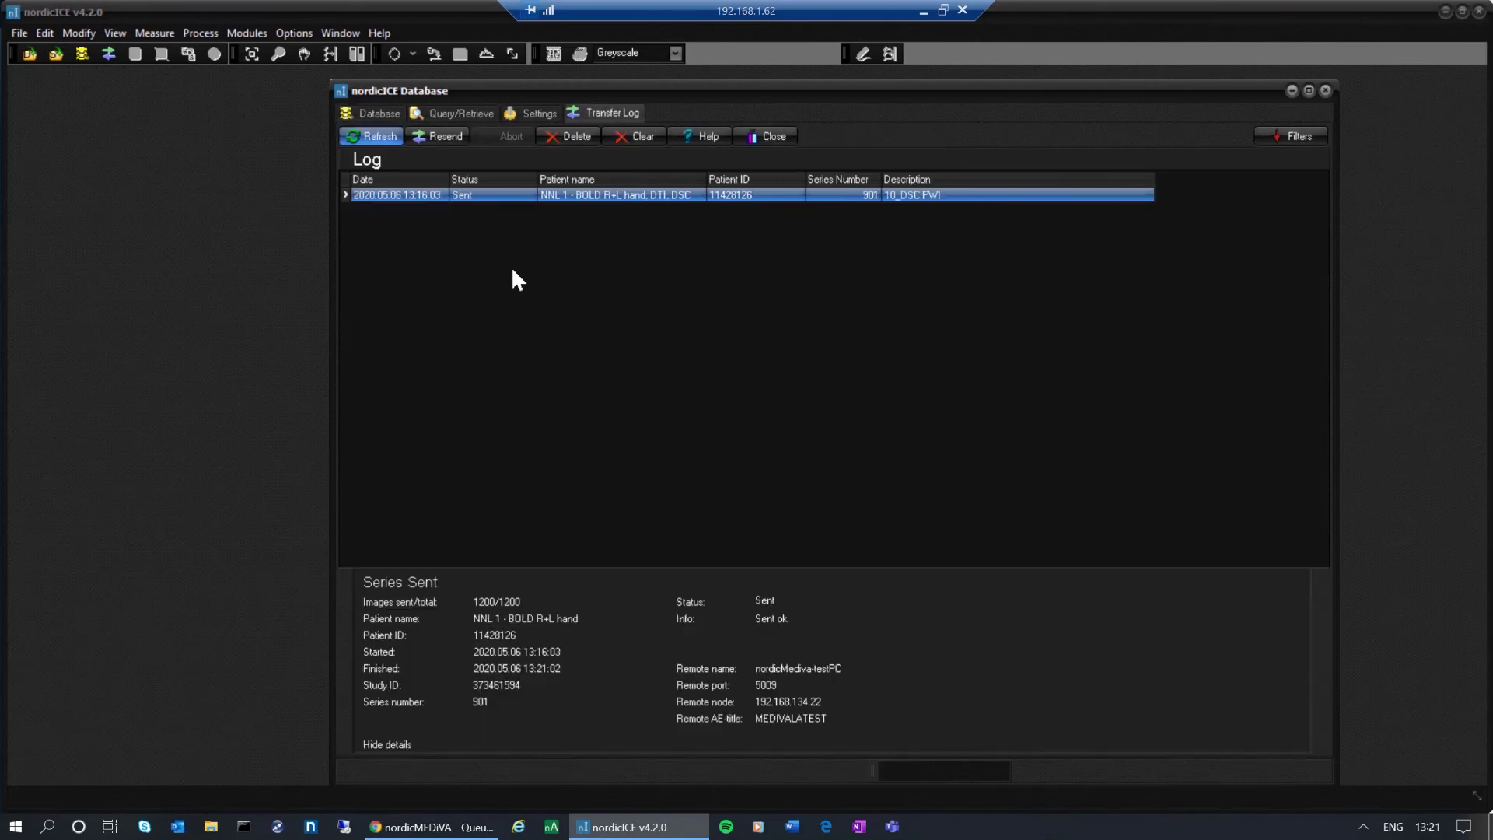
# Step: Refresh the transfer log and the patient database to show the series returned from processing
pyautogui.click(371, 134)
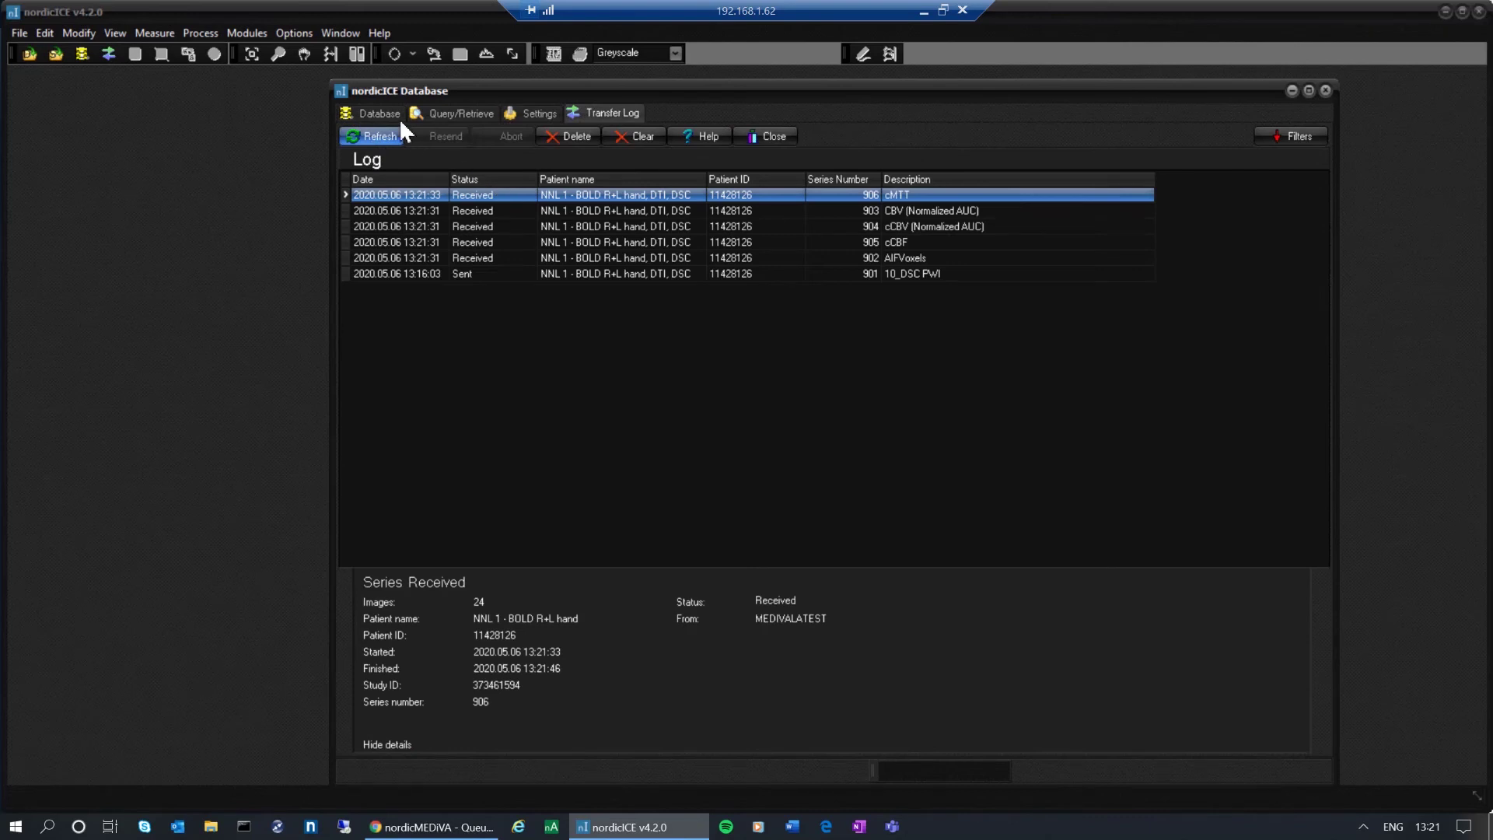
pyautogui.click(376, 112)
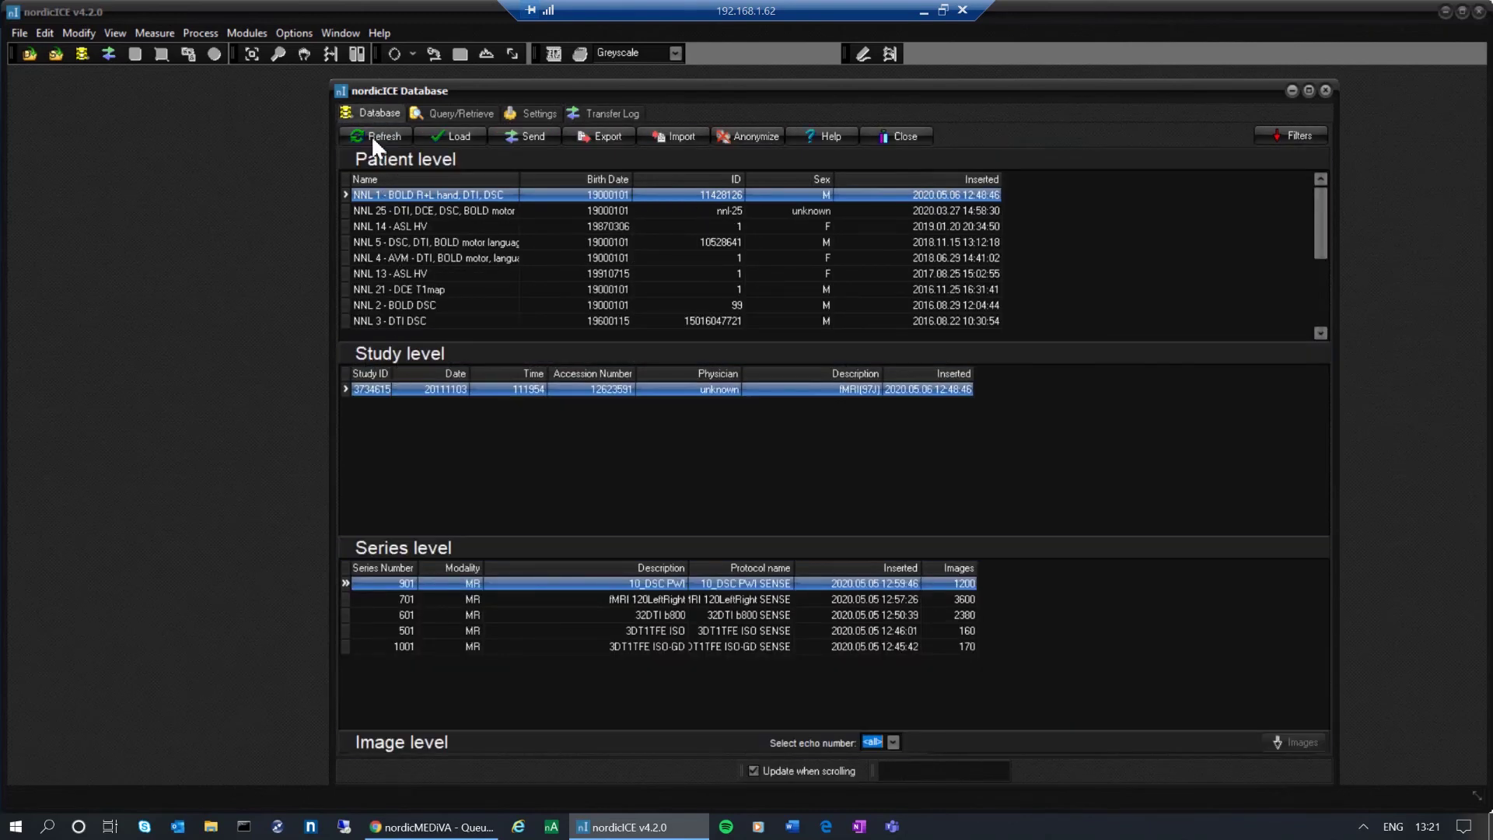
pyautogui.click(368, 130)
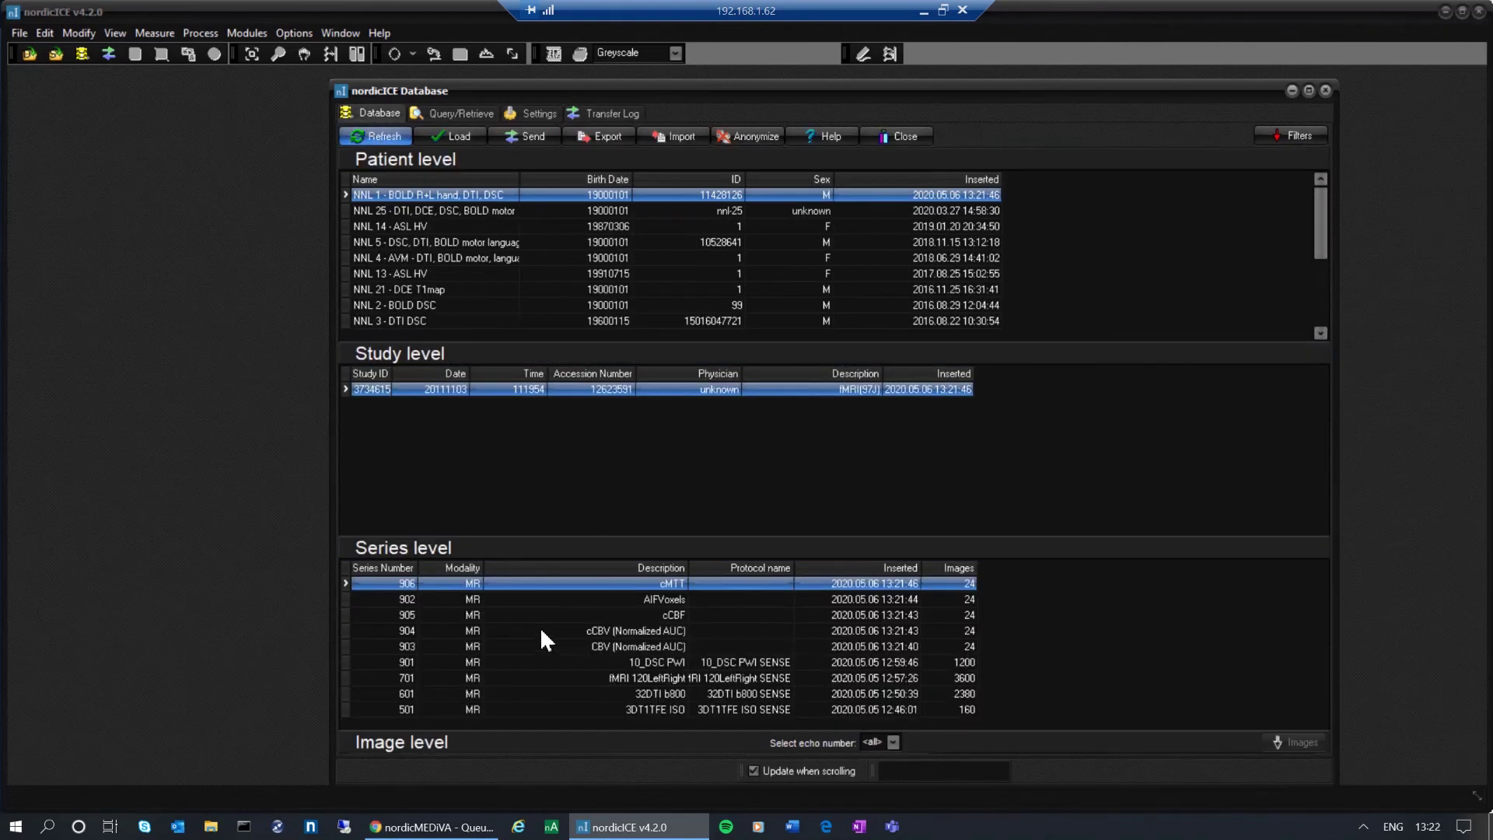
# Step: Load the cCBV (Normalized AUC) series into the viewer and minimize the database window
pyautogui.click(648, 648)
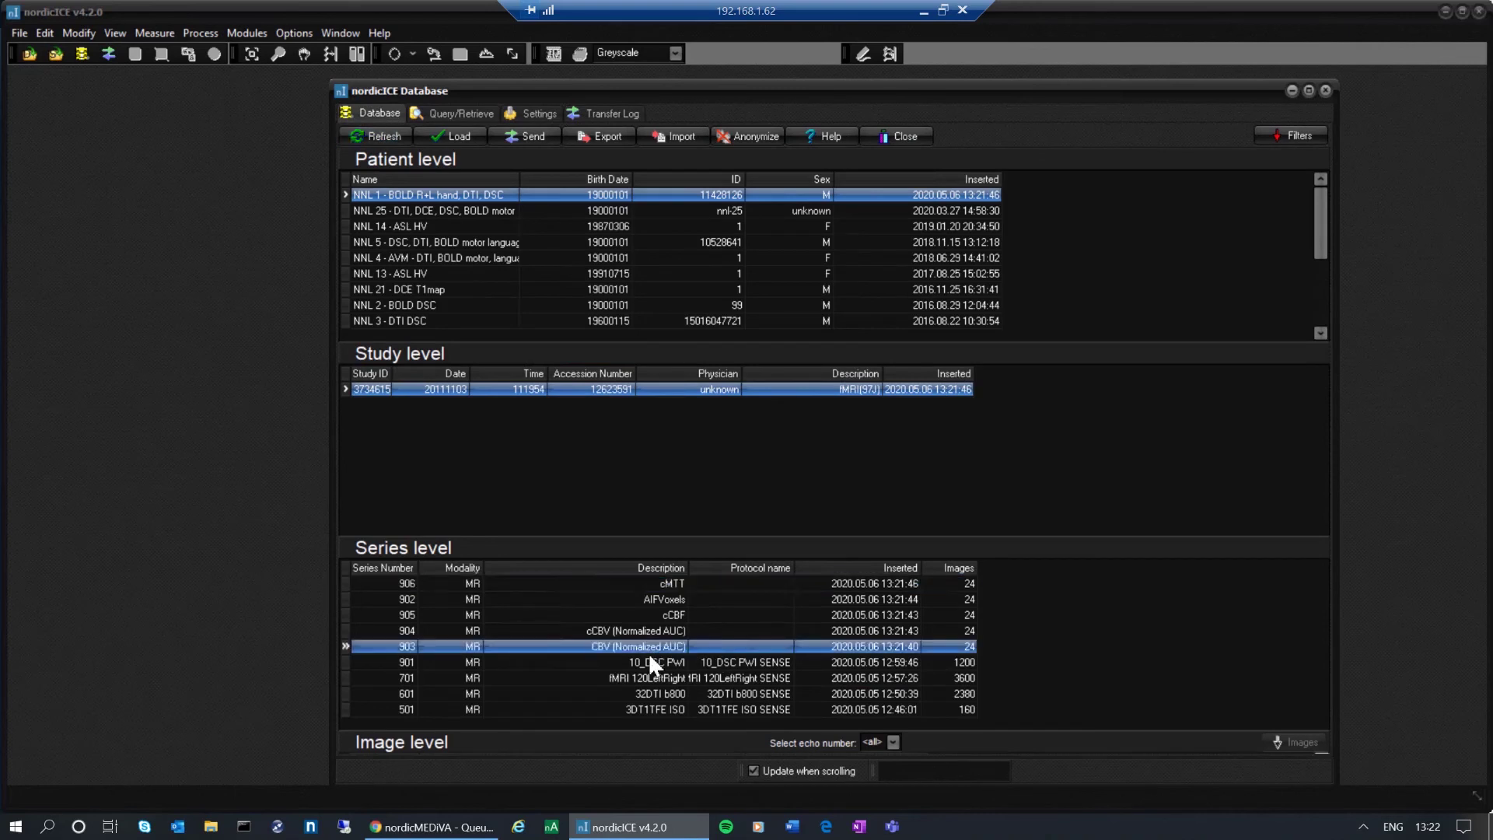
pyautogui.click(645, 632)
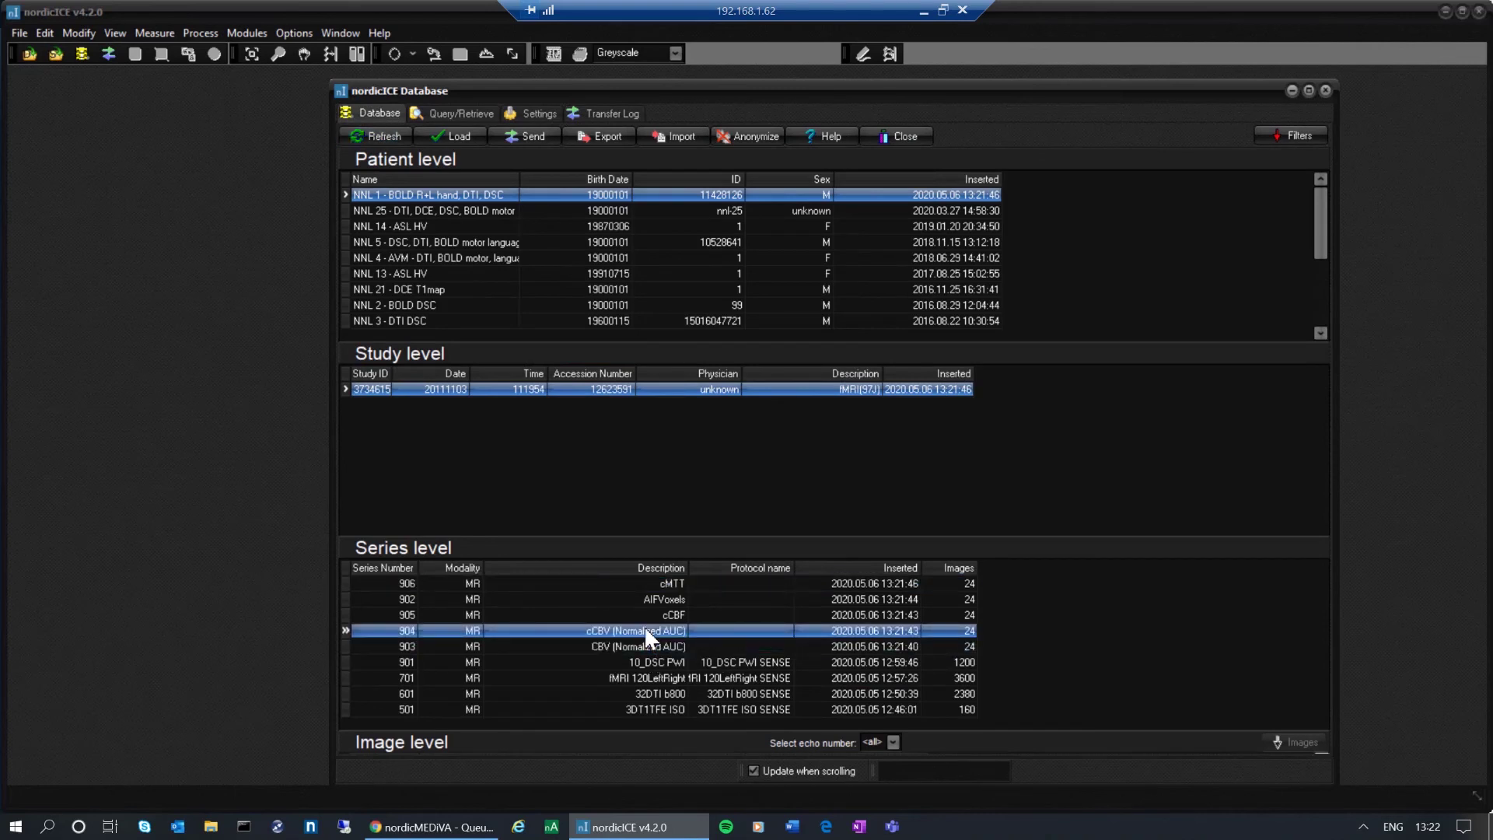
pyautogui.doubleClick(647, 632)
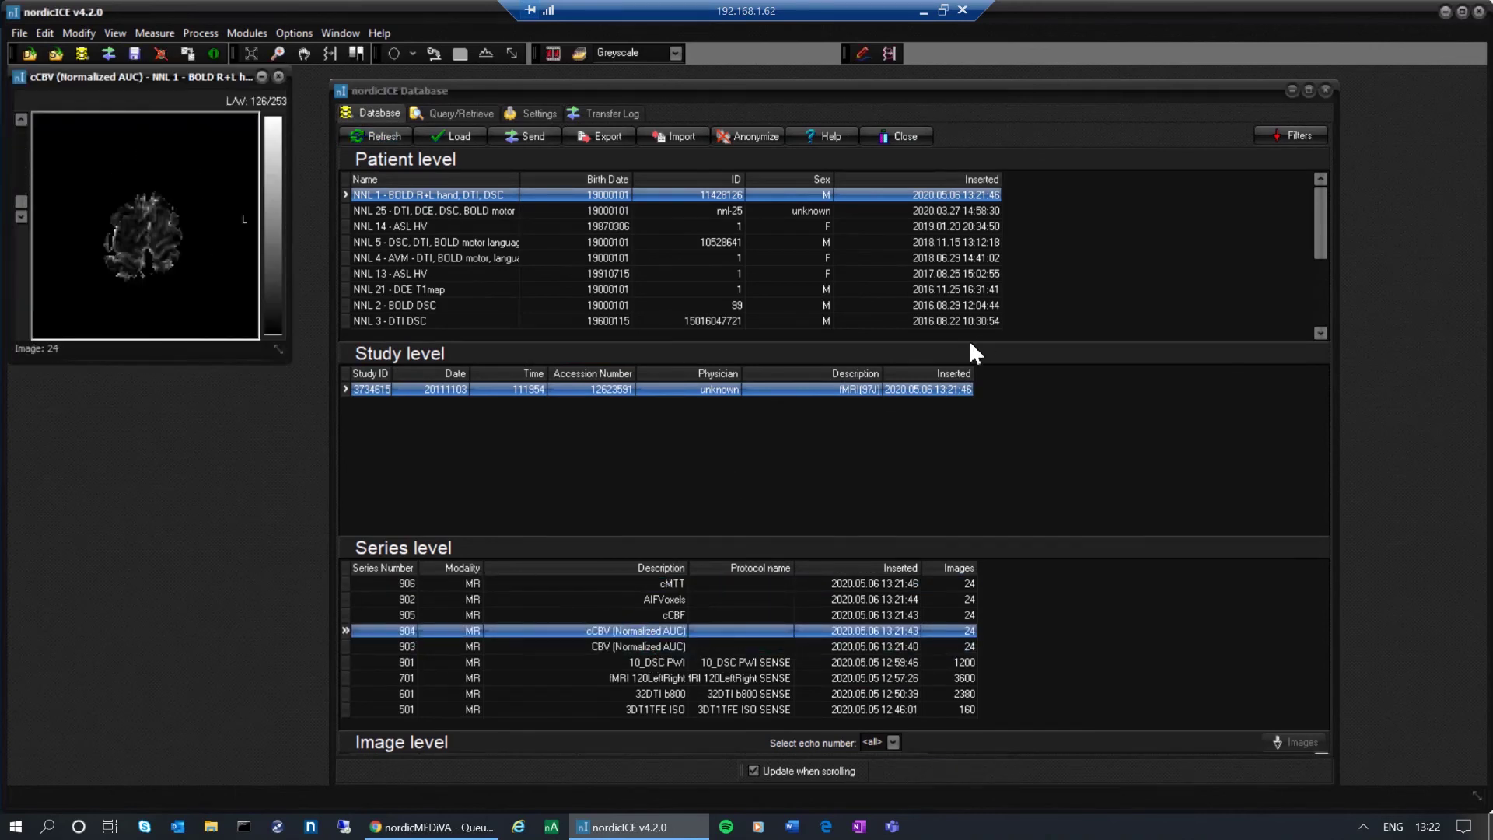
pyautogui.click(1292, 90)
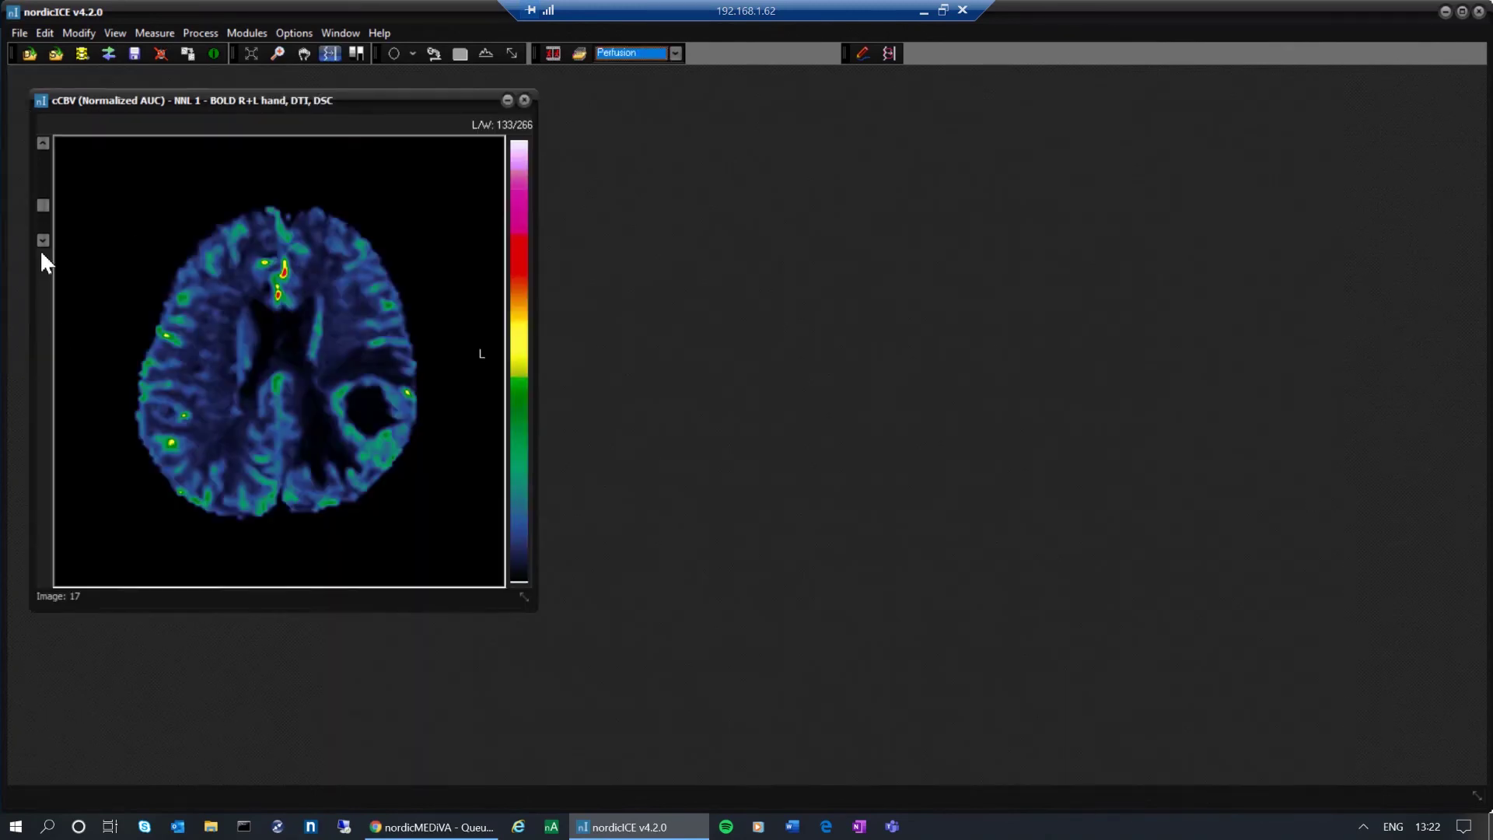
# Step: Scroll through the slices of the loaded cCBV map and stop at image 19
pyautogui.moveTo(42, 206); pyautogui.dragTo(43, 165)
pyautogui.click(43, 240)
pyautogui.click(43, 239)
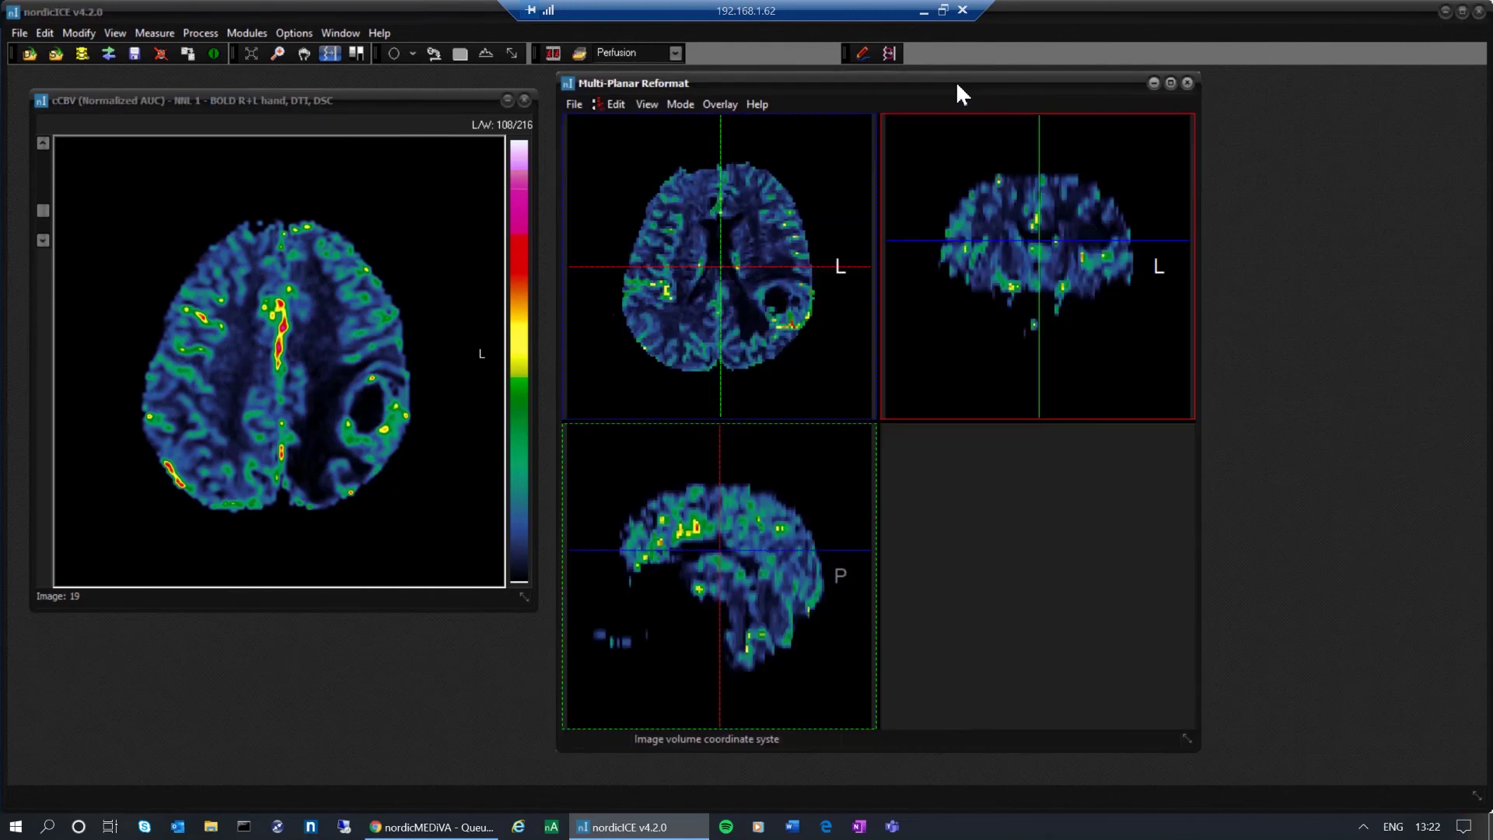